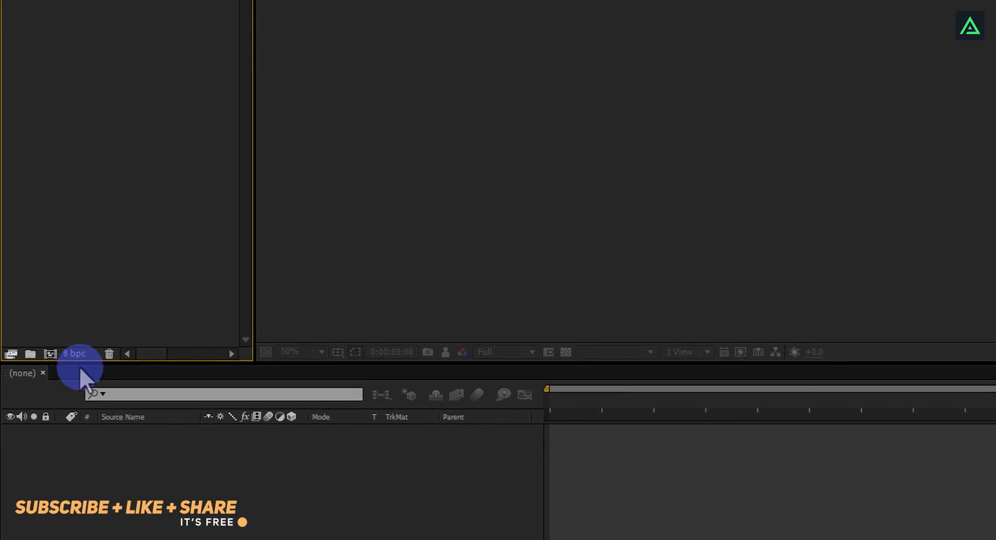
- Create a 1920×1080, 30 fps, 10-second composition named Classy_Logo_Animation
{"action": "left_click", "coordinate": [50, 353]}
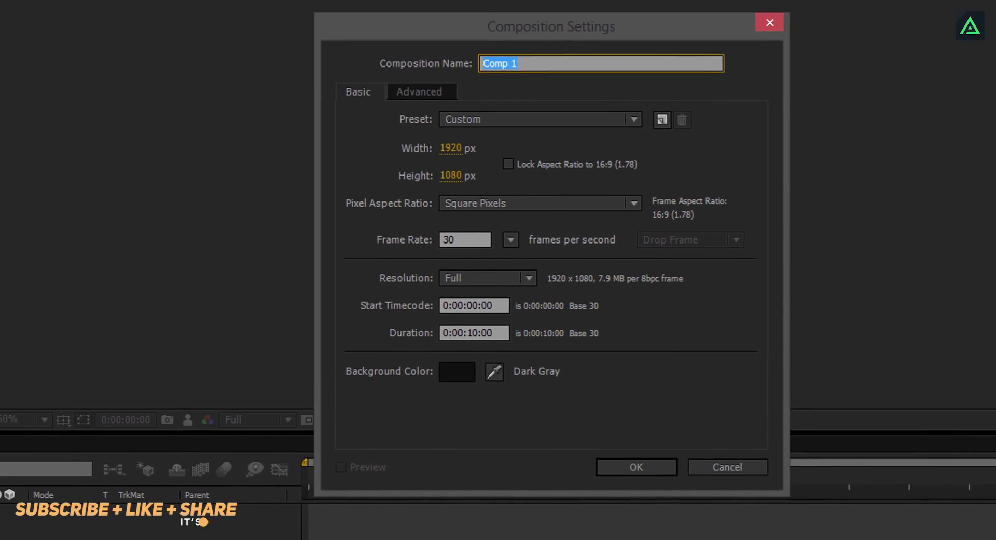
{"action": "type", "text": "Classy_Logo_Animation"}
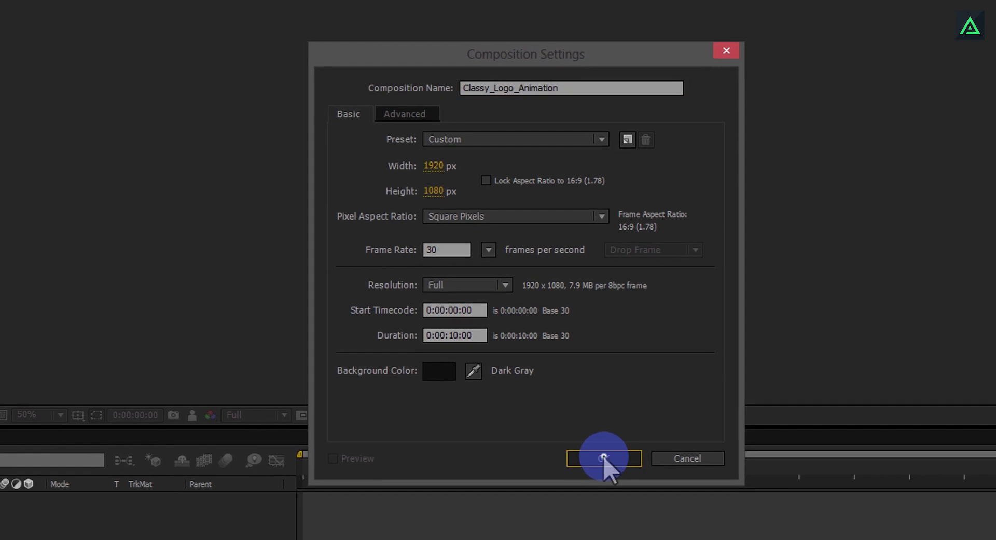
{"action": "left_click", "coordinate": [616, 470]}
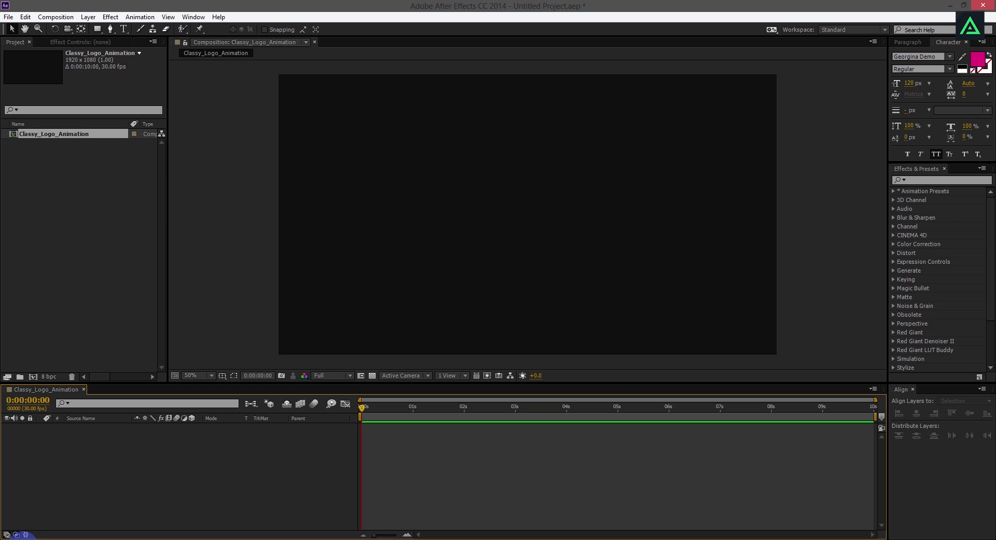
- Import Background.png as the composition's first layer, then bring LogoSmall.png over from Explorer
{"action": "left_click", "coordinate": [18, 539]}
{"action": "left_click_drag", "start_coordinate": [180, 133], "coordinate": [75, 228]}
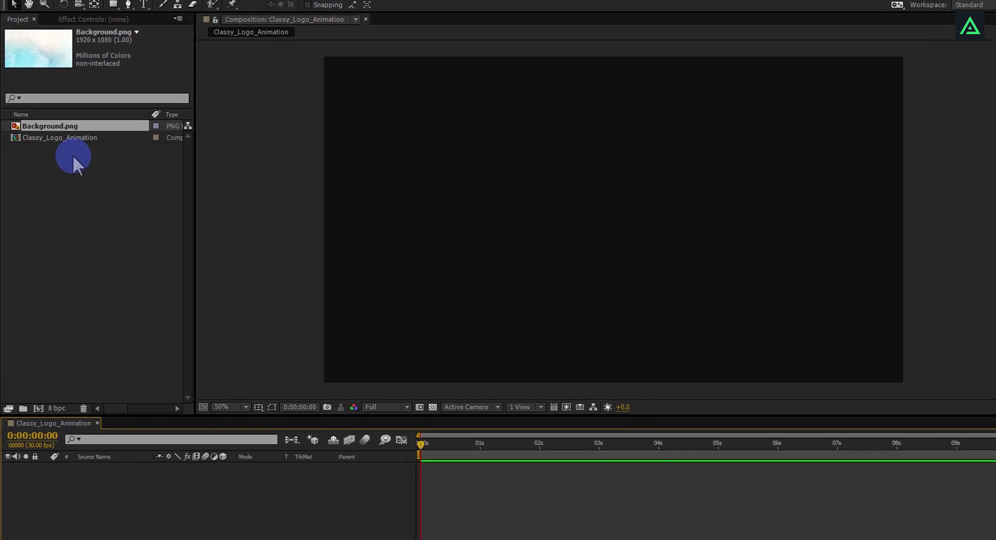
{"action": "left_click_drag", "start_coordinate": [69, 130], "coordinate": [98, 426]}
{"action": "left_click_drag", "start_coordinate": [113, 463], "coordinate": [118, 500]}
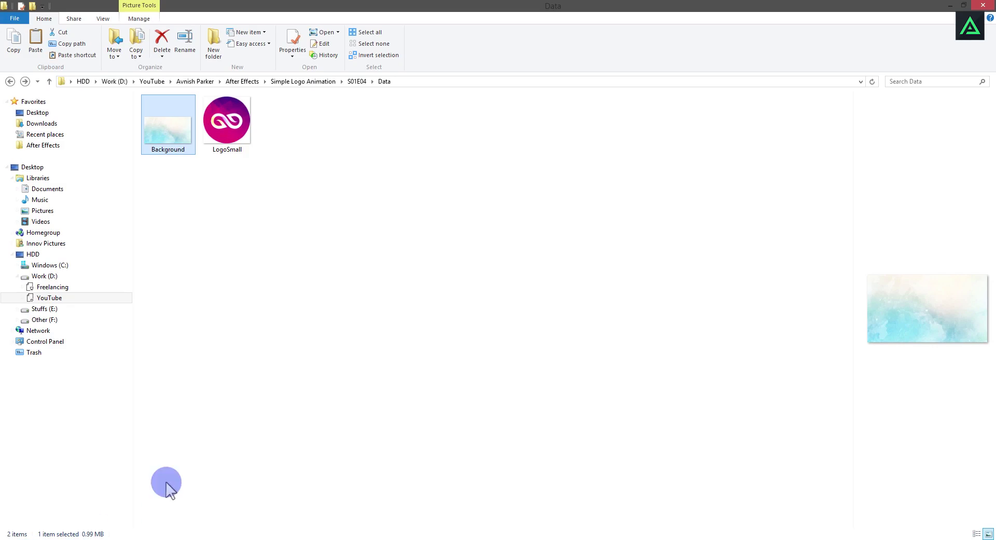
{"action": "left_click_drag", "start_coordinate": [227, 136], "coordinate": [75, 275]}
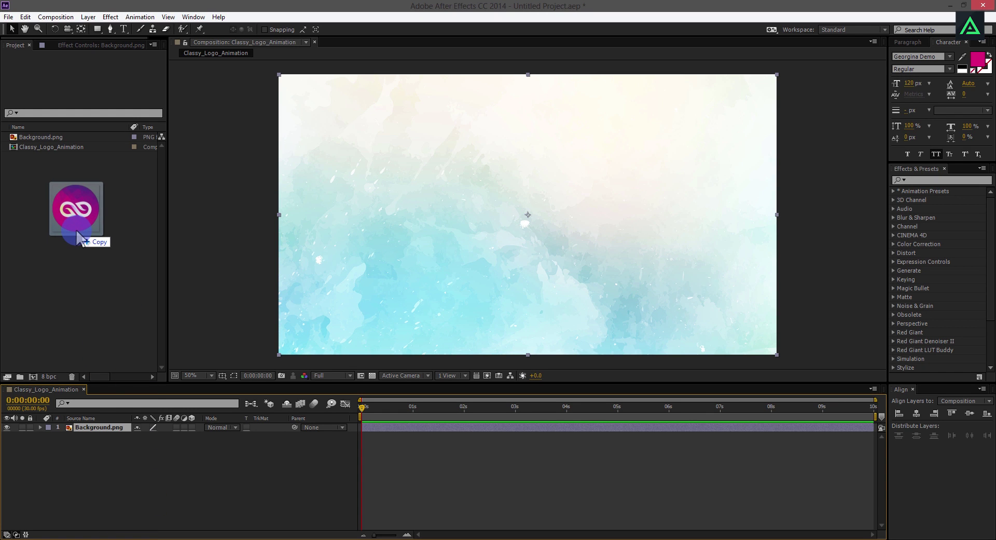
- Import LogoSmall.png and add it as a layer above the background
{"action": "left_click_drag", "start_coordinate": [77, 232], "coordinate": [76, 229]}
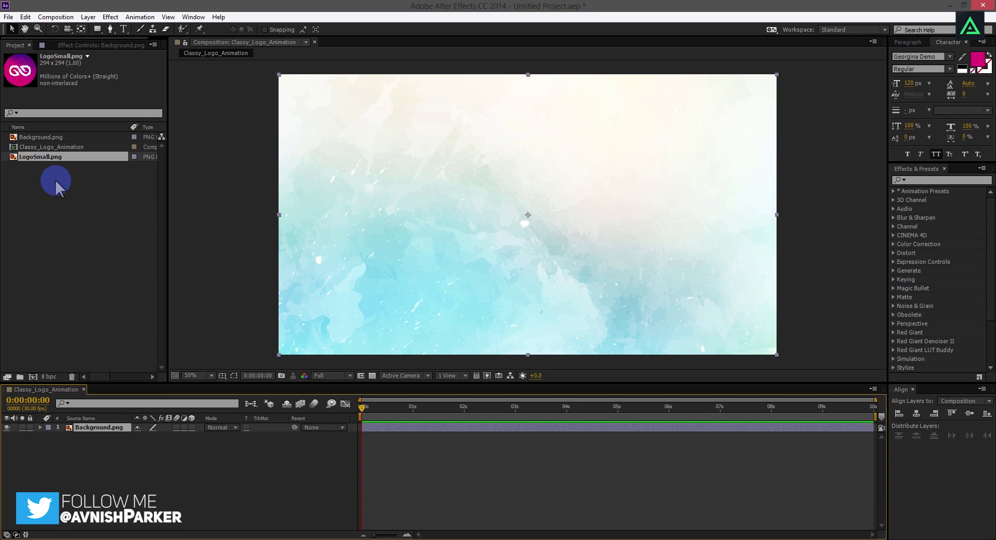
{"action": "left_click", "coordinate": [58, 156]}
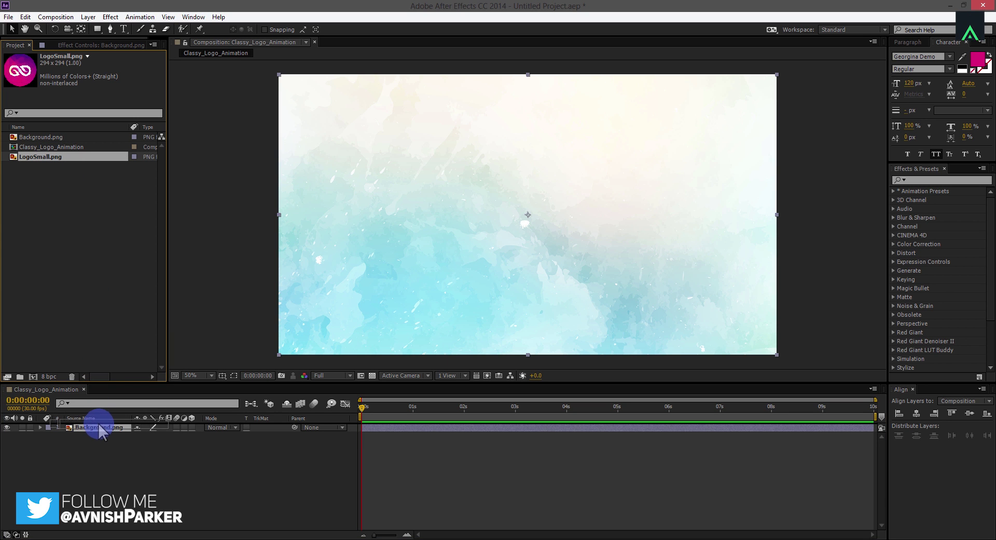
{"action": "left_click_drag", "start_coordinate": [101, 431], "coordinate": [98, 429]}
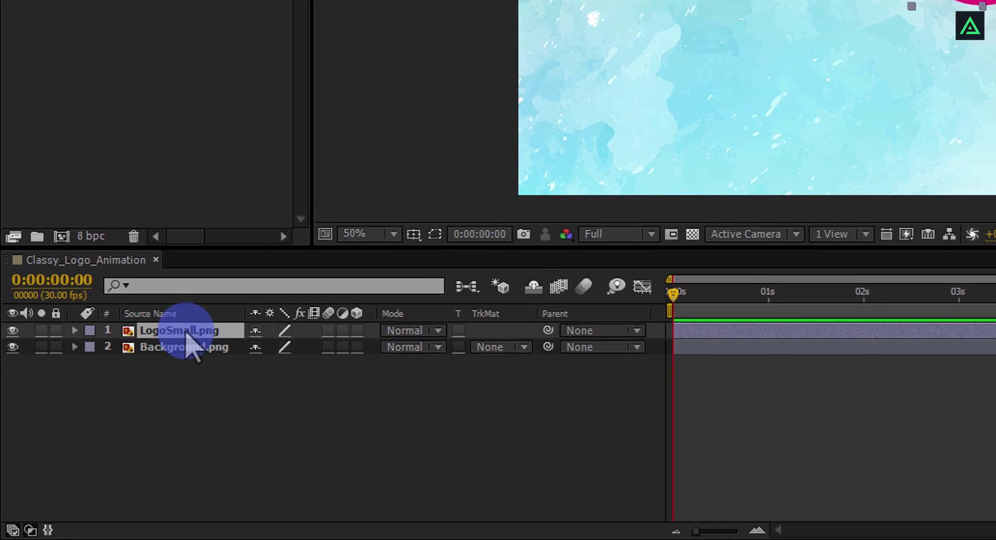
- Pre-compose the LogoSmall.png layer into a composition named Logo, moving all attributes
{"action": "right_click", "coordinate": [188, 335]}
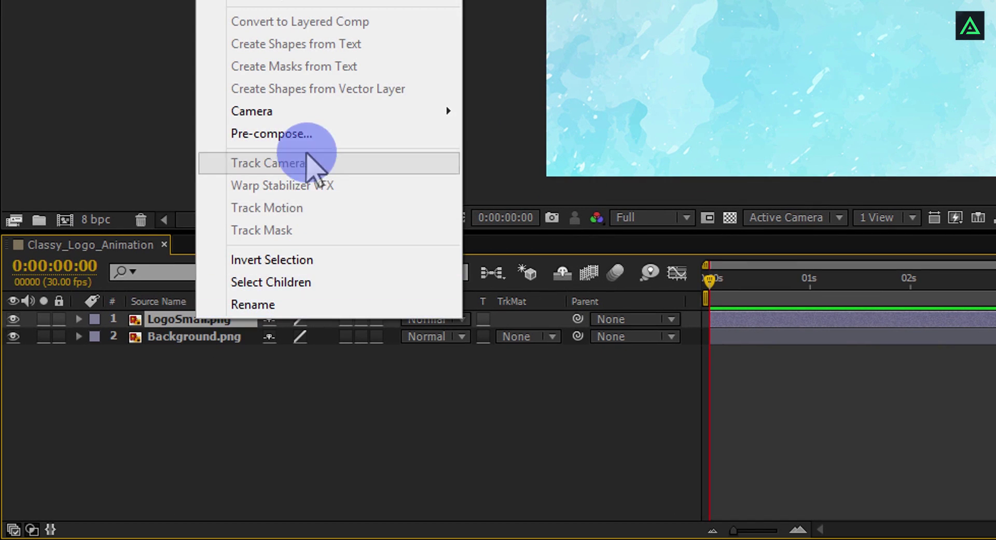
{"action": "left_click", "coordinate": [284, 154]}
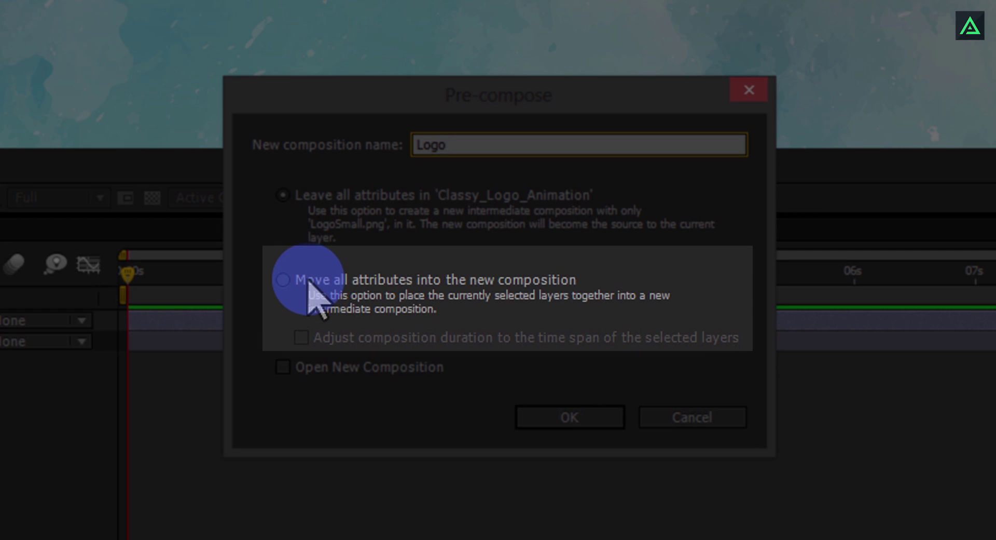
{"action": "left_click", "coordinate": [308, 281]}
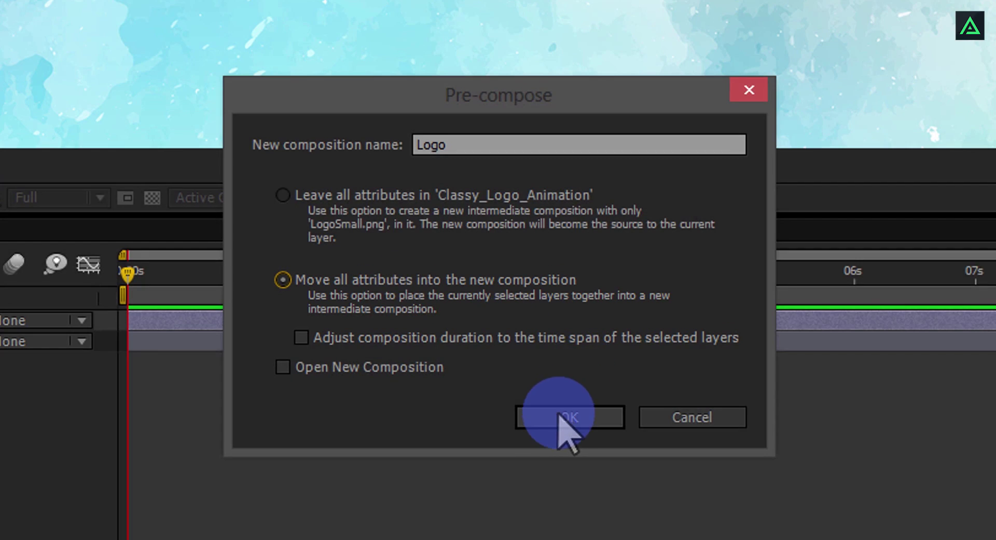
{"action": "left_click", "coordinate": [565, 415]}
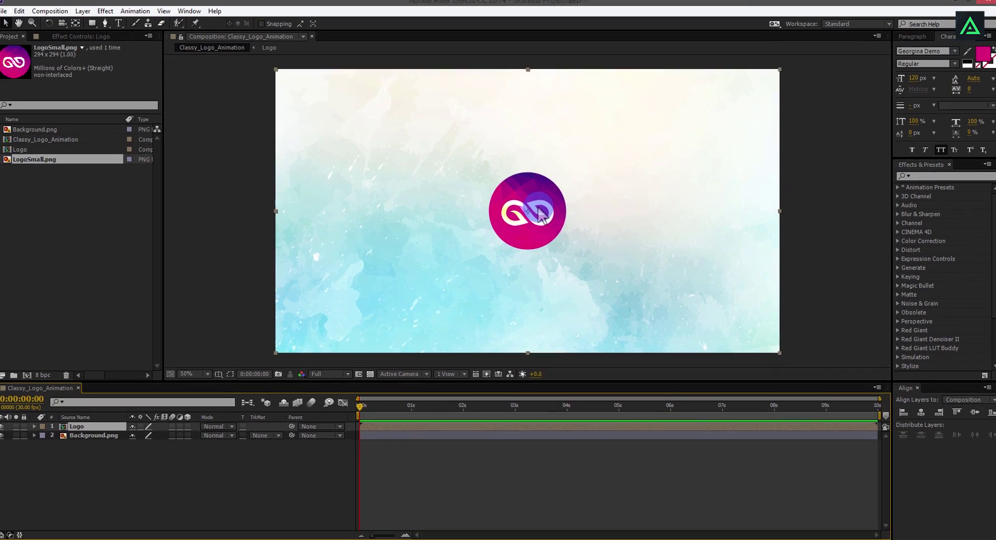
{"action": "scroll", "coordinate": [540, 216], "scroll_direction": "up", "scroll_amount": 4}
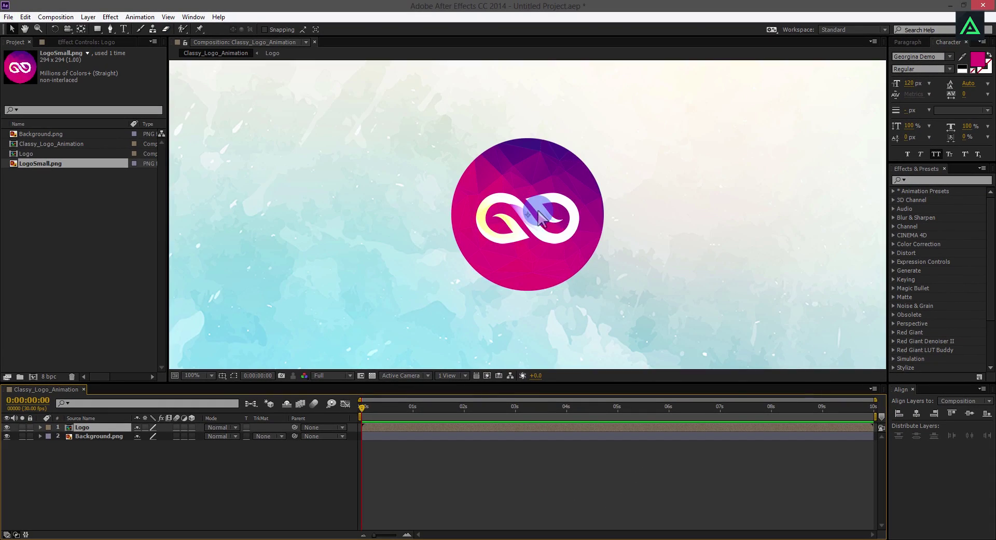
{"action": "scroll", "coordinate": [539, 215], "scroll_direction": "up", "scroll_amount": 1}
{"action": "scroll", "coordinate": [533, 210], "scroll_direction": "down", "scroll_amount": 4}
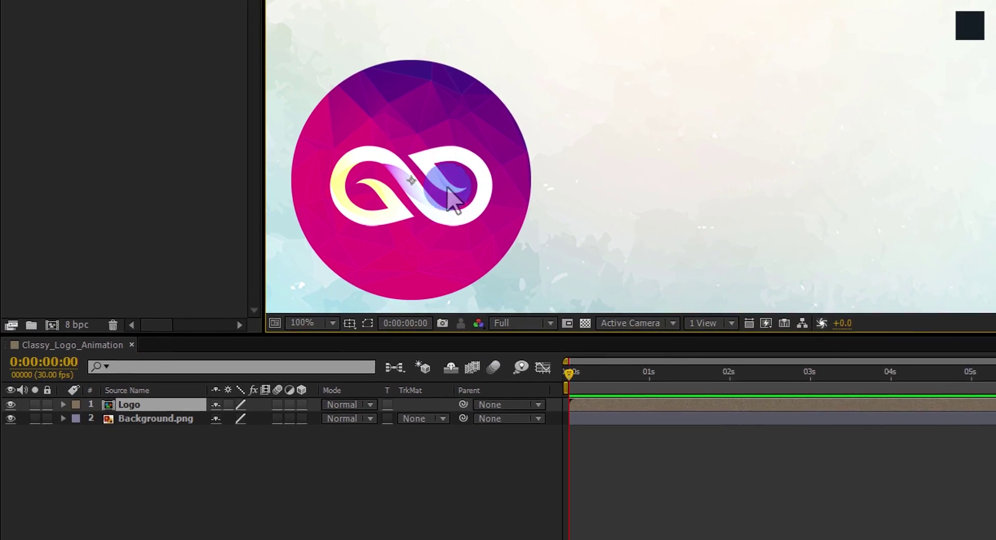
{"action": "left_click", "coordinate": [130, 456]}
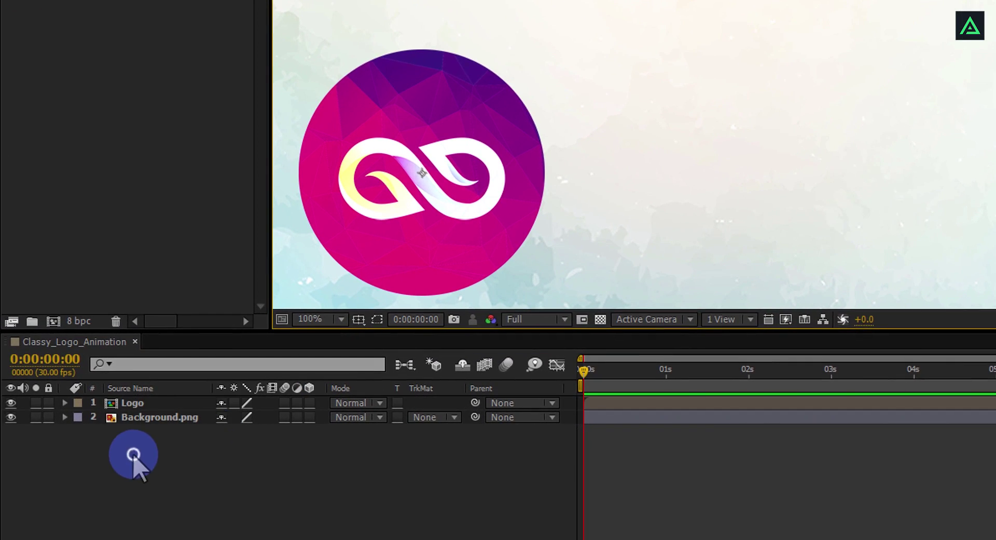
{"action": "left_click", "coordinate": [149, 403]}
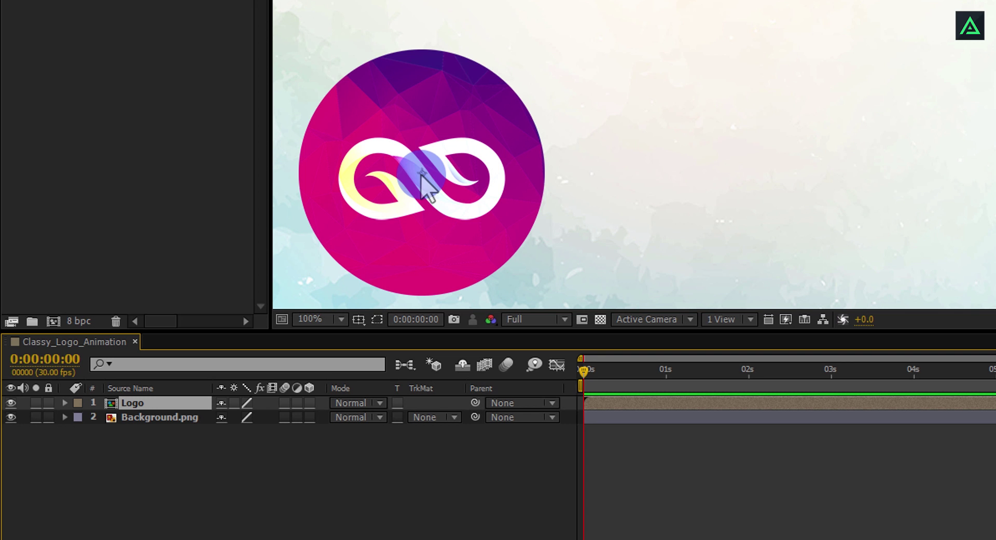
{"action": "left_click_drag", "start_coordinate": [423, 184], "coordinate": [802, 101]}
{"action": "scroll", "coordinate": [820, 104], "scroll_direction": "down", "scroll_amount": 2}
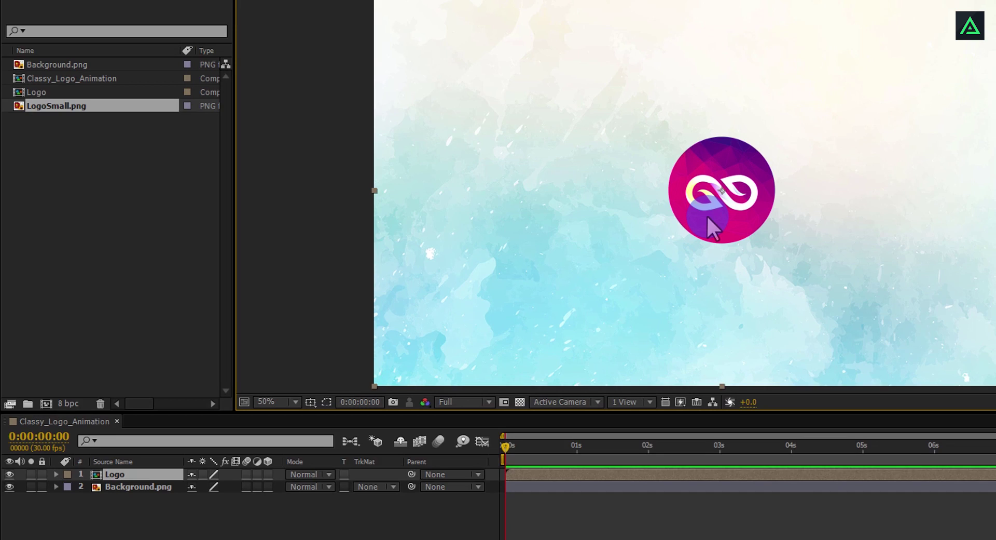
- Try enlarging the Logo layer's Scale, then undo it back to 100%
{"action": "key", "text": "s"}
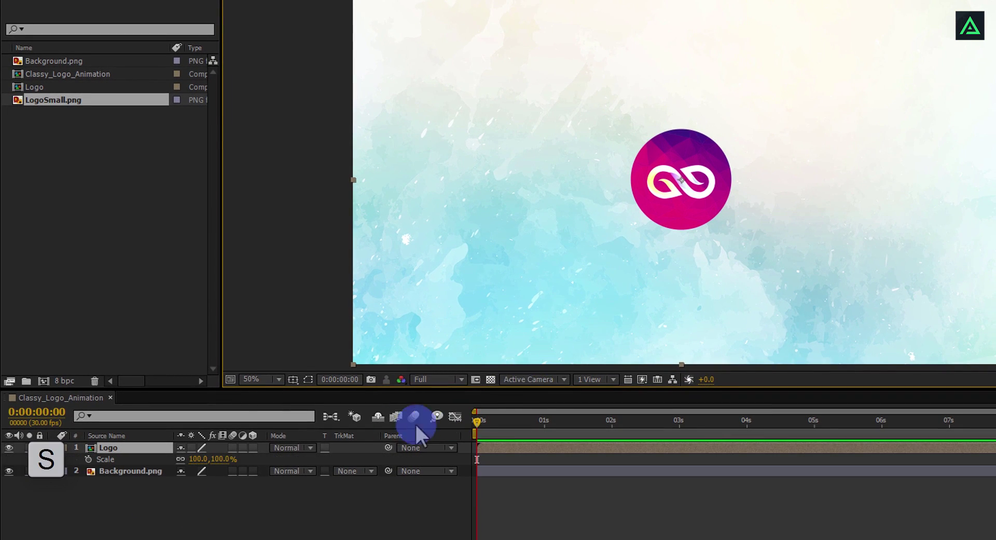
{"action": "left_click_drag", "start_coordinate": [227, 459], "coordinate": [357, 477]}
{"action": "key", "text": "ctrl+z"}
{"action": "left_click", "coordinate": [581, 218]}
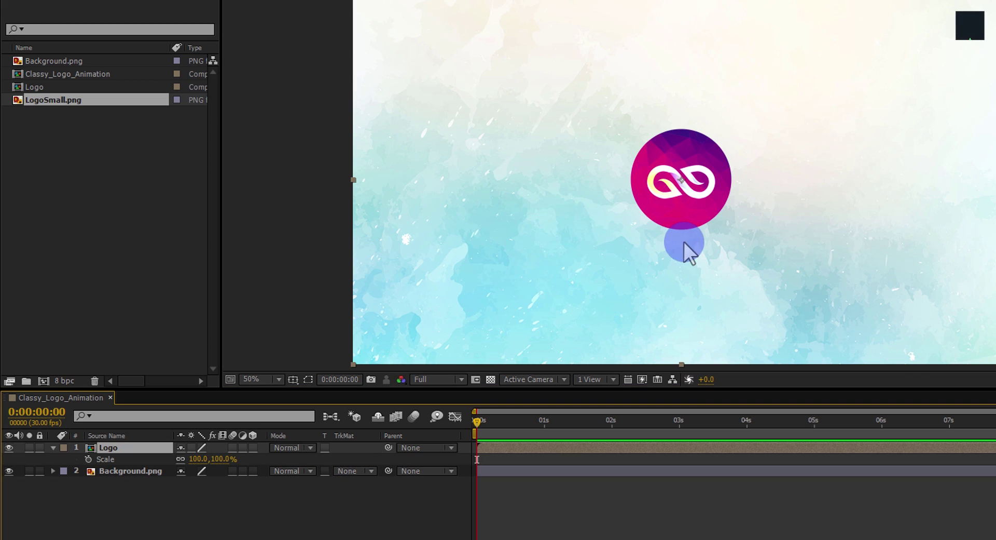
- Set the Logo layer's Rotation to 0x+20.0° and pan the view to centre the logo
{"action": "key", "text": "r"}
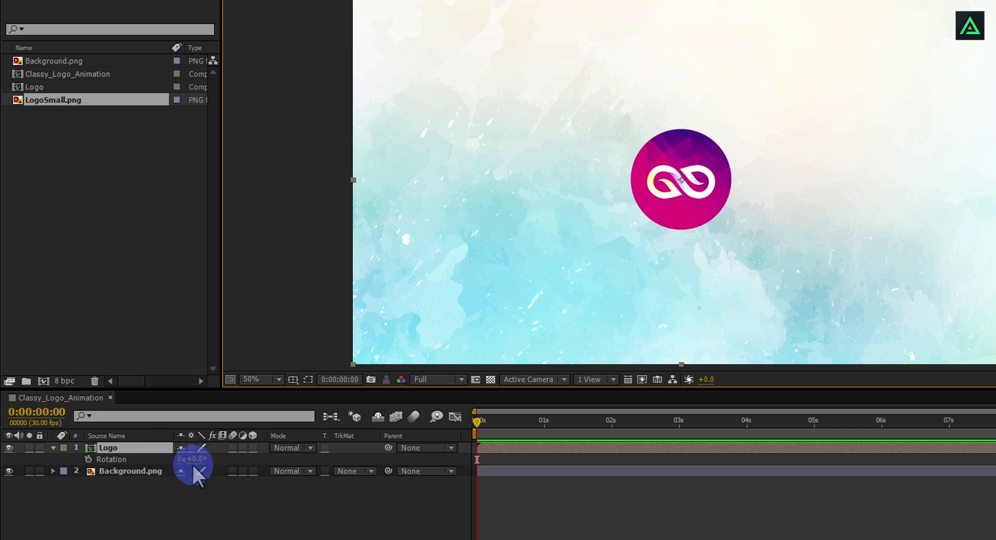
{"action": "left_click_drag", "start_coordinate": [201, 459], "coordinate": [216, 473]}
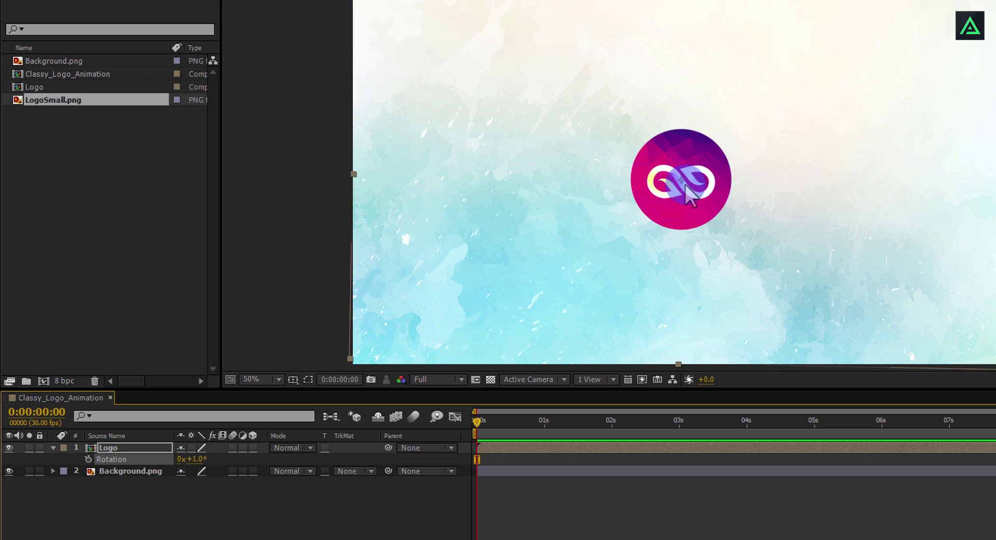
{"action": "left_click_drag", "start_coordinate": [779, 178], "coordinate": [412, 309]}
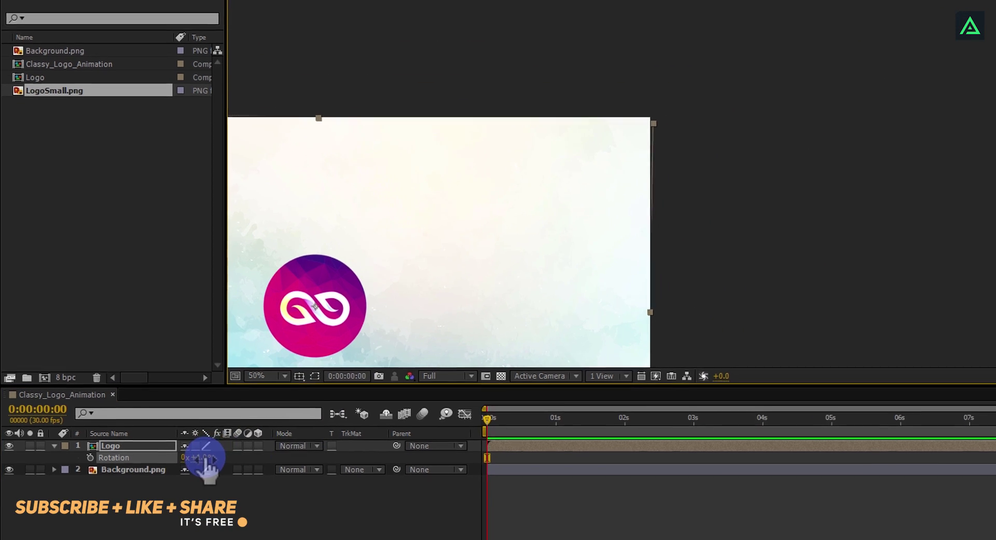
{"action": "left_click_drag", "start_coordinate": [208, 460], "coordinate": [809, 459]}
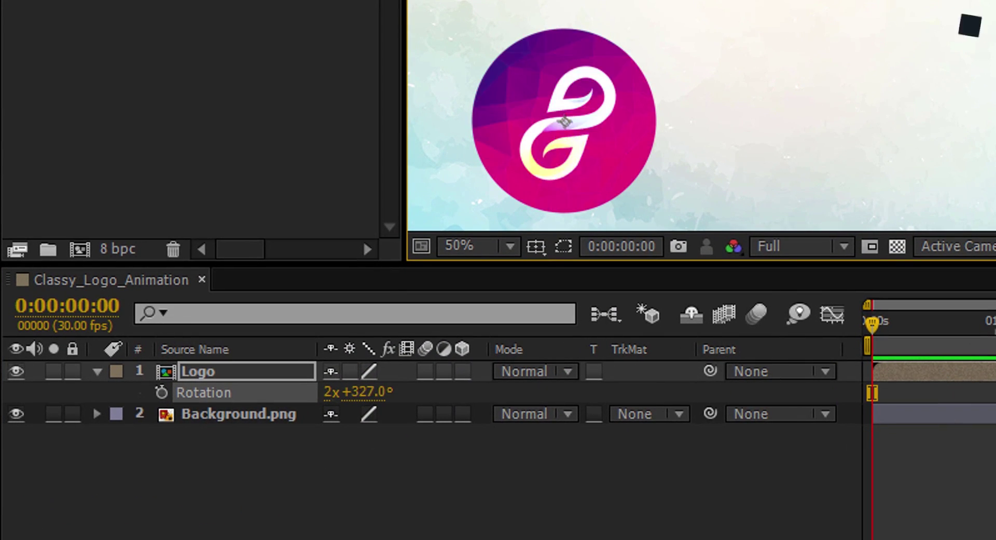
{"action": "left_click_drag", "start_coordinate": [737, 430], "coordinate": [468, 300]}
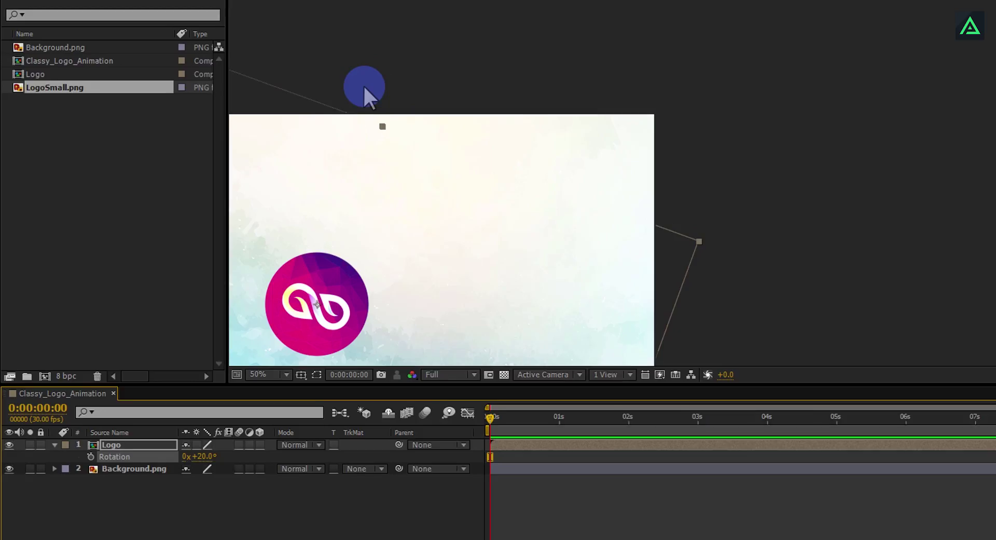
{"action": "key", "text": "h"}
{"action": "left_click_drag", "start_coordinate": [262, 310], "coordinate": [541, 191]}
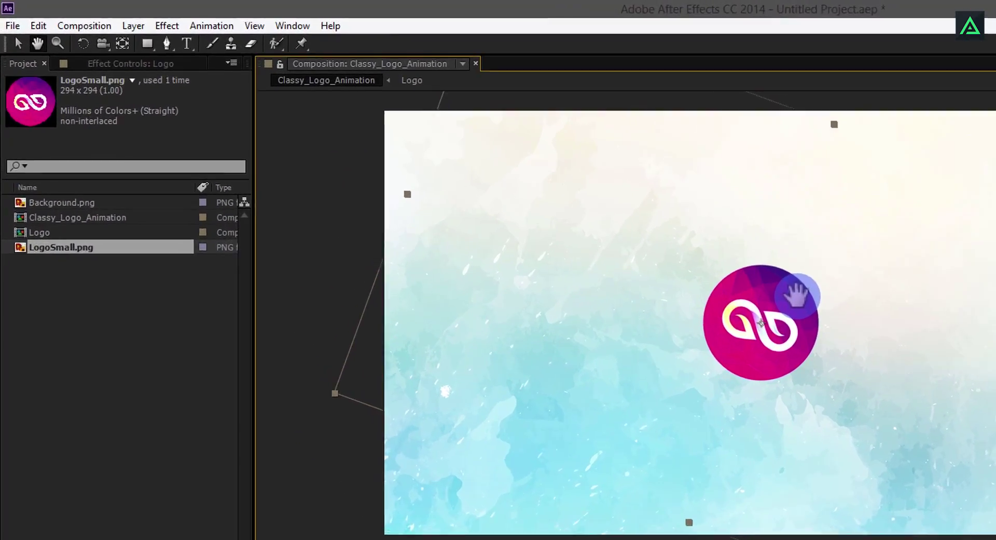
- Move the logo's anchor point to the top edge, lower the logo about 66 px, and test-rotate it
{"action": "left_click", "coordinate": [18, 43]}
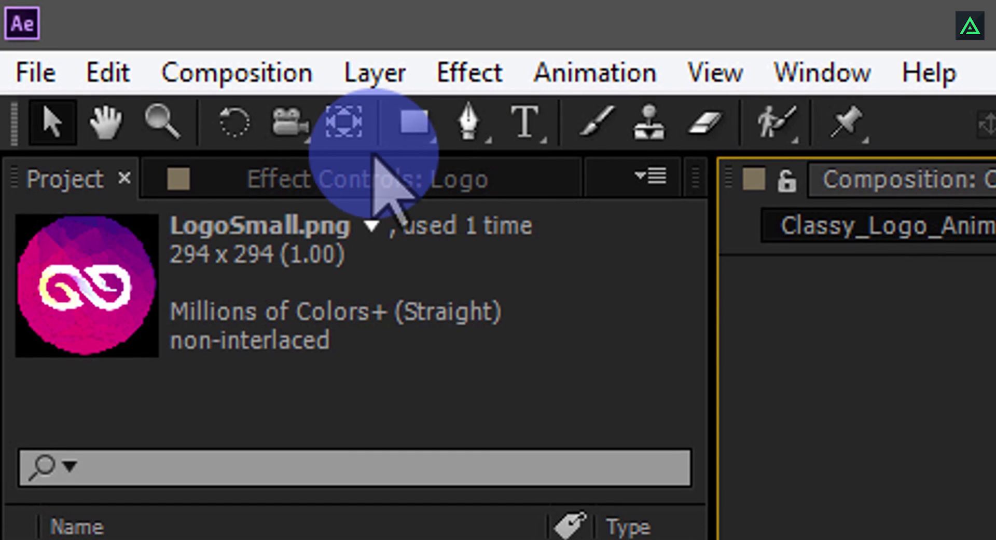
{"action": "left_click", "coordinate": [361, 139]}
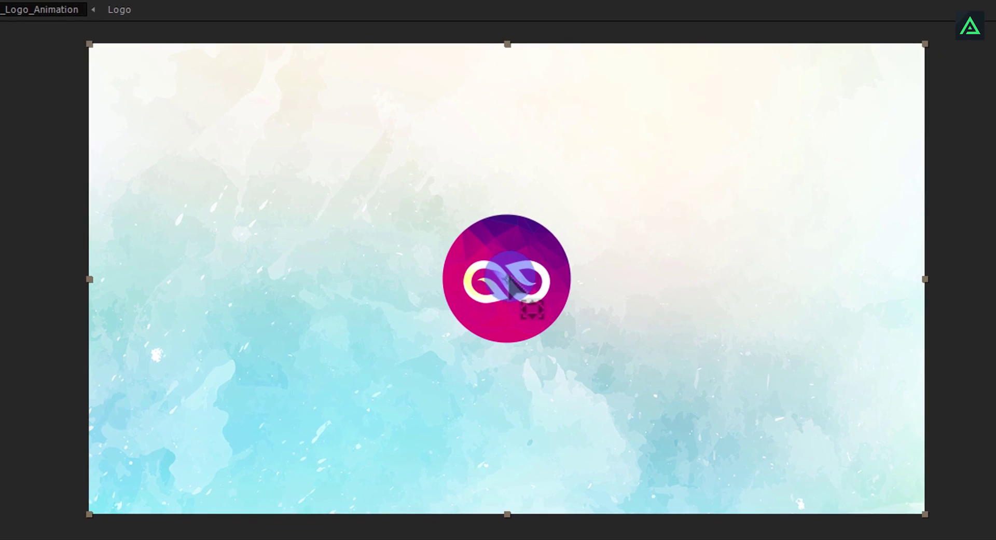
{"action": "left_click_drag", "start_coordinate": [506, 278], "coordinate": [504, 62]}
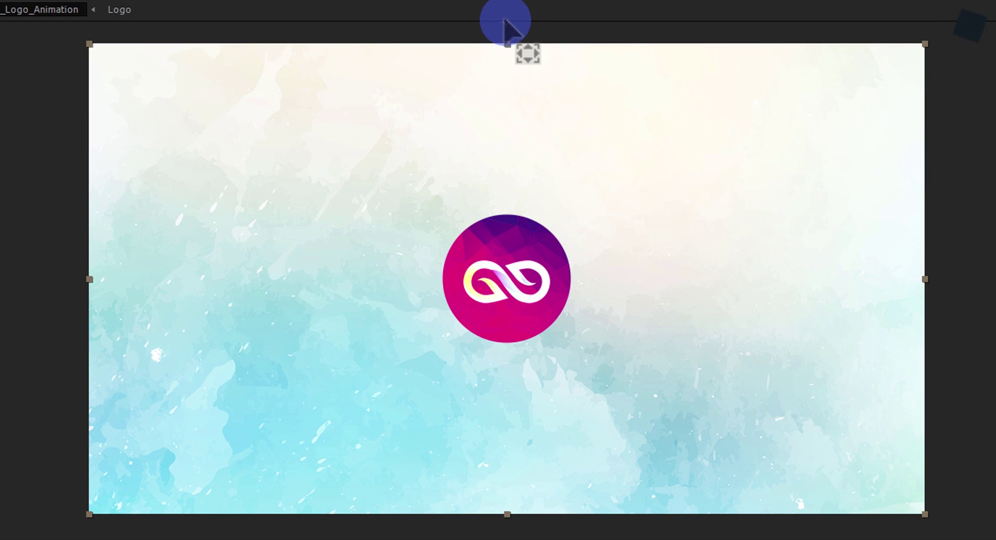
{"action": "left_click_drag", "start_coordinate": [504, 22], "coordinate": [506, 23]}
{"action": "left_click_drag", "start_coordinate": [524, 82], "coordinate": [522, 100]}
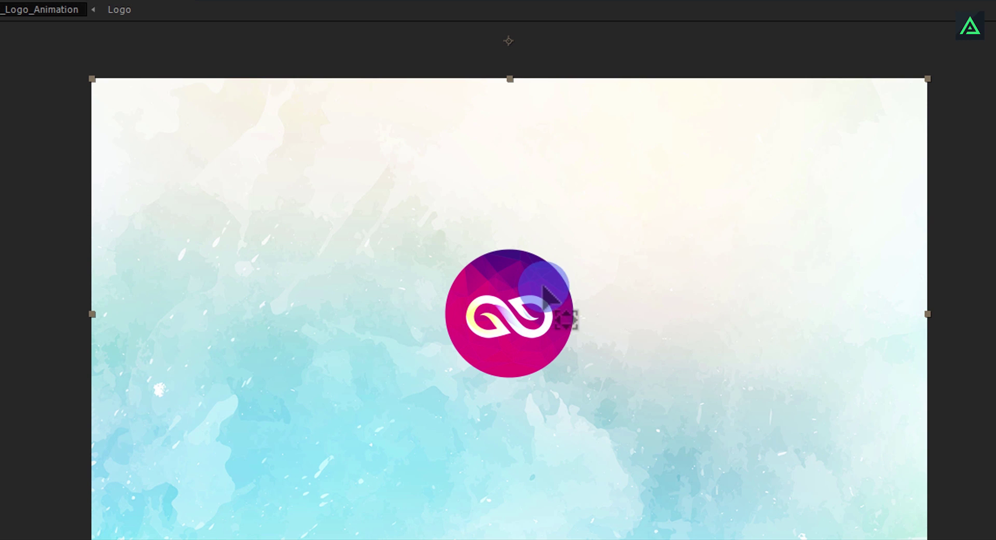
{"action": "key", "text": "r"}
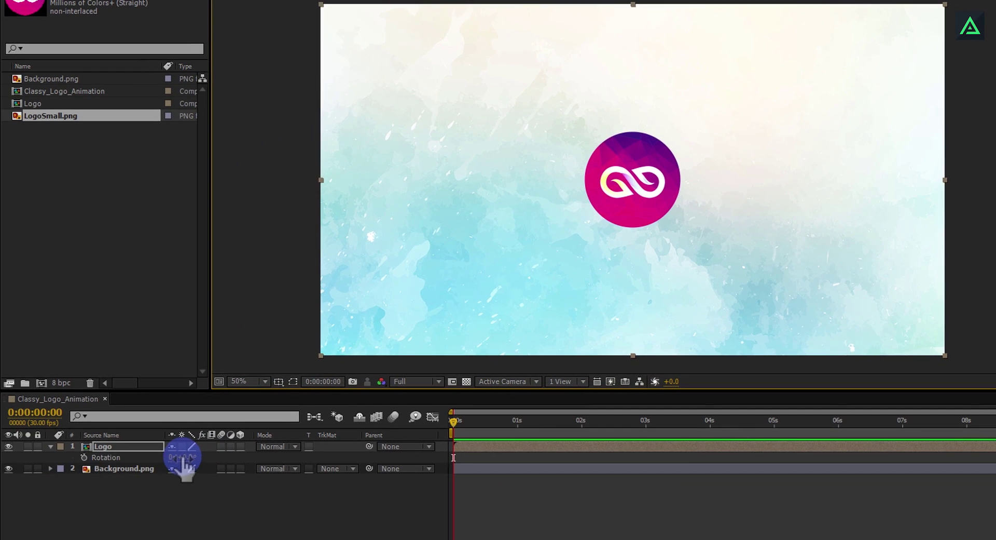
{"action": "left_click_drag", "start_coordinate": [187, 456], "coordinate": [220, 490]}
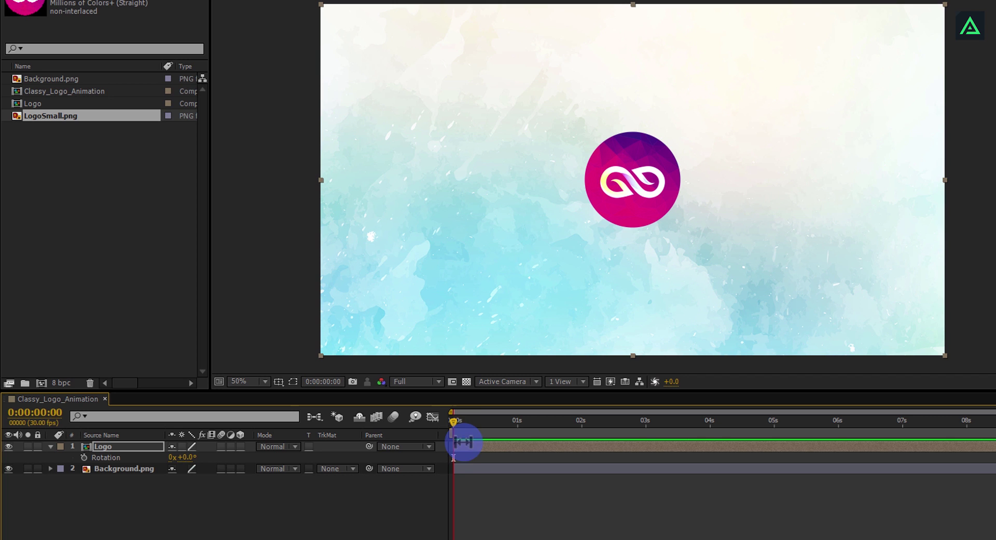
- Keyframe the logo's Rotation at 0° at 1 s and about +97° at 0 s
{"action": "left_click_drag", "start_coordinate": [453, 420], "coordinate": [517, 419]}
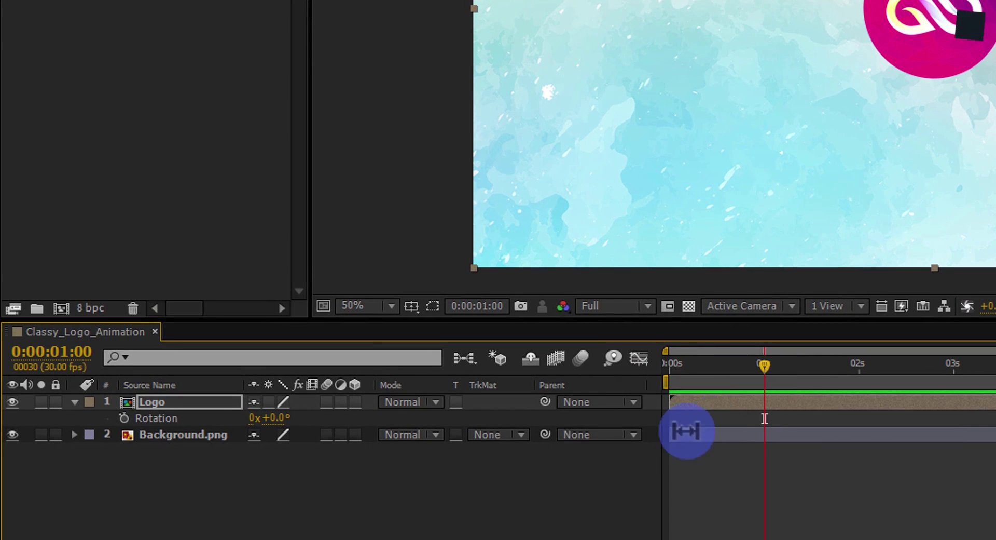
{"action": "left_click", "coordinate": [124, 418]}
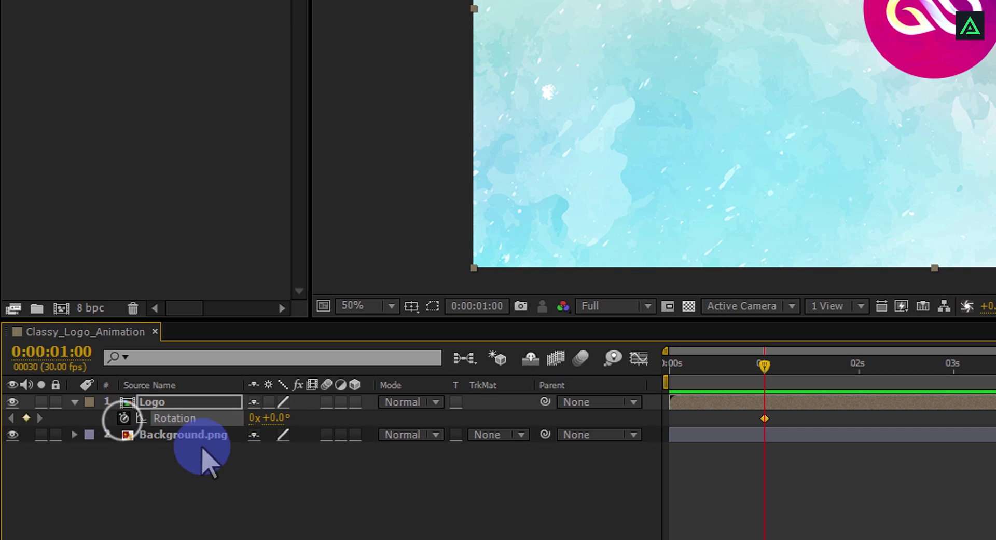
{"action": "left_click", "coordinate": [671, 366]}
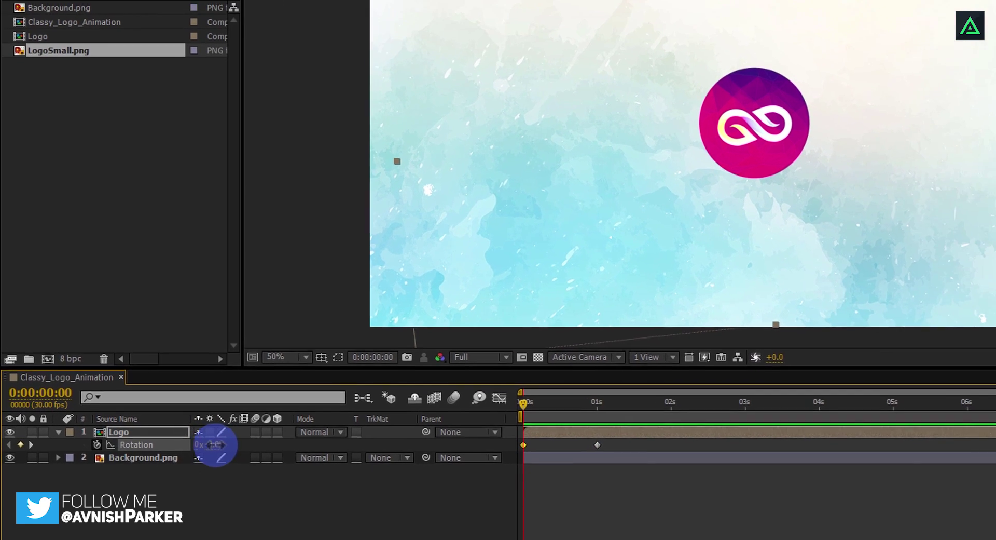
{"action": "left_click_drag", "start_coordinate": [272, 417], "coordinate": [321, 418]}
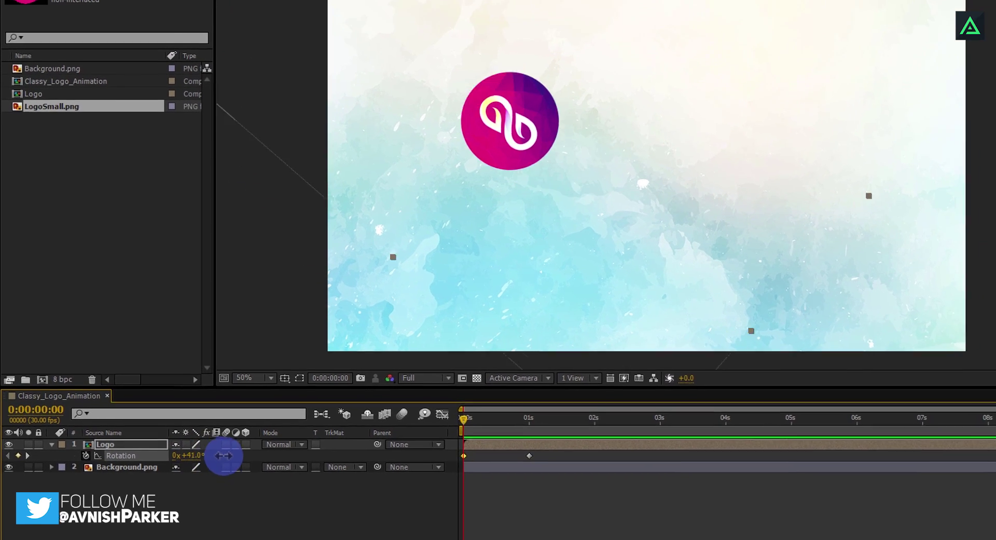
{"action": "left_click_drag", "start_coordinate": [223, 455], "coordinate": [257, 457]}
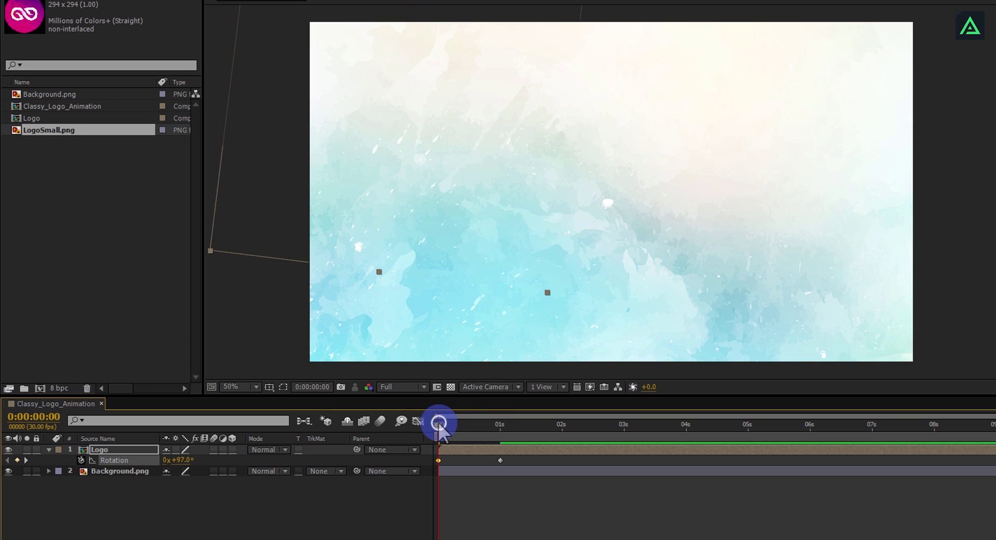
- Scrub the playhead to check the logo swinging into the centre
{"action": "left_click_drag", "start_coordinate": [439, 423], "coordinate": [506, 460]}
{"action": "left_click", "coordinate": [530, 325]}
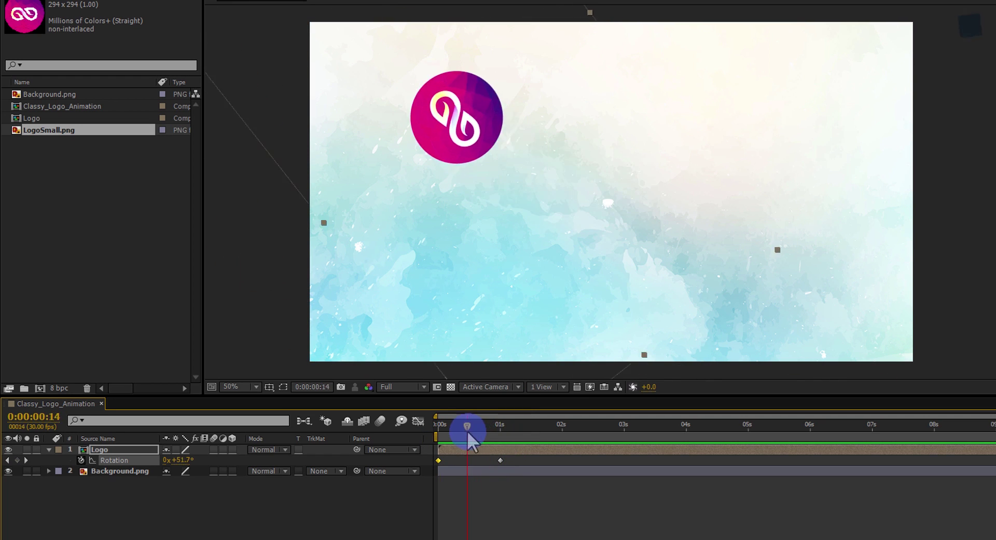
{"action": "left_click_drag", "start_coordinate": [469, 433], "coordinate": [511, 438]}
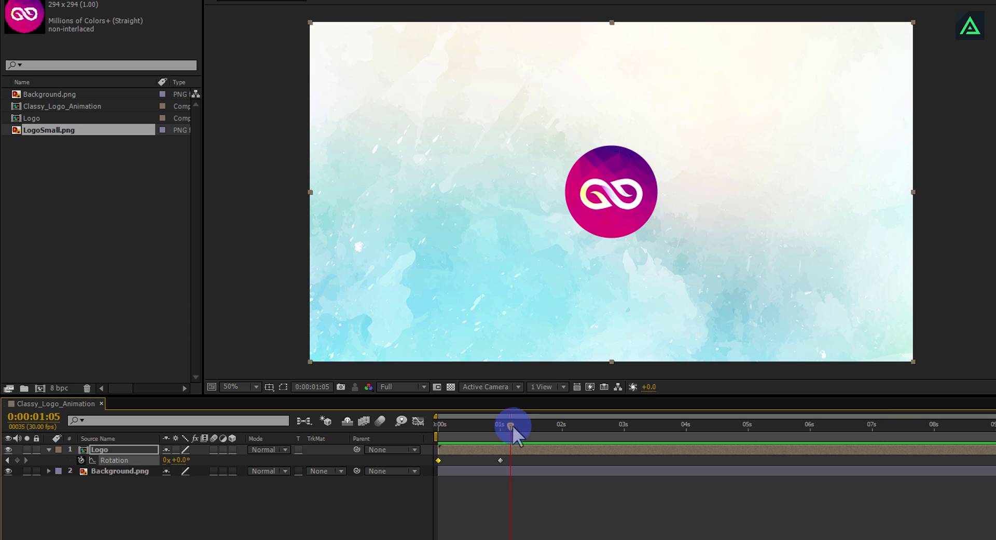
{"action": "left_click_drag", "start_coordinate": [511, 426], "coordinate": [483, 427]}
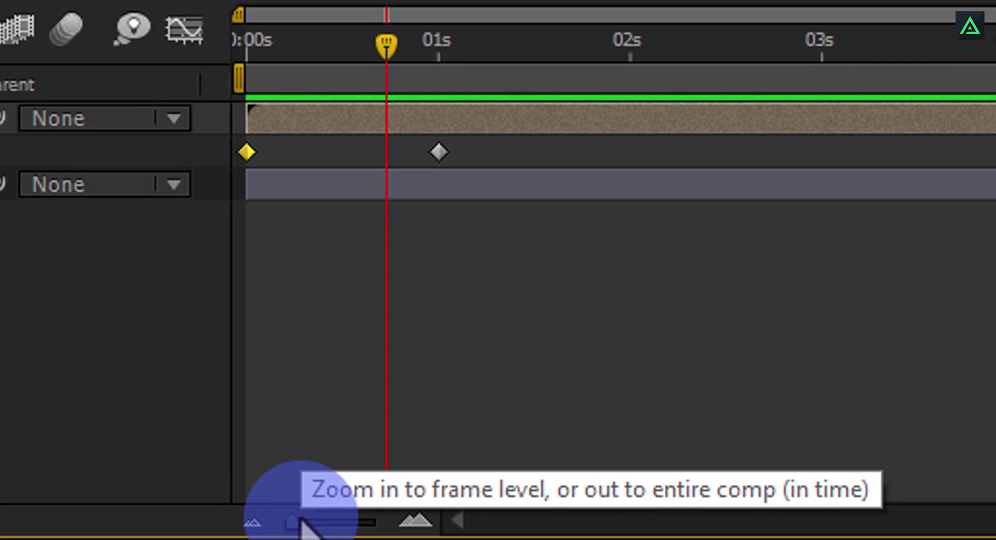
- Zoom the timeline to frame level and scrub through the first second frame by frame
{"action": "left_click_drag", "start_coordinate": [292, 520], "coordinate": [351, 522]}
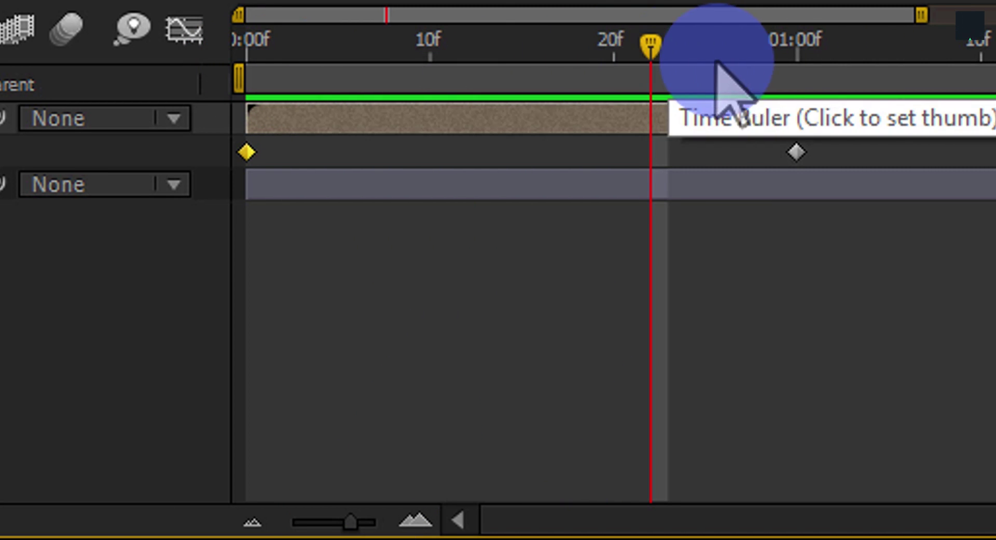
{"action": "left_click", "coordinate": [351, 521]}
{"action": "left_click_drag", "start_coordinate": [351, 522], "coordinate": [356, 521]}
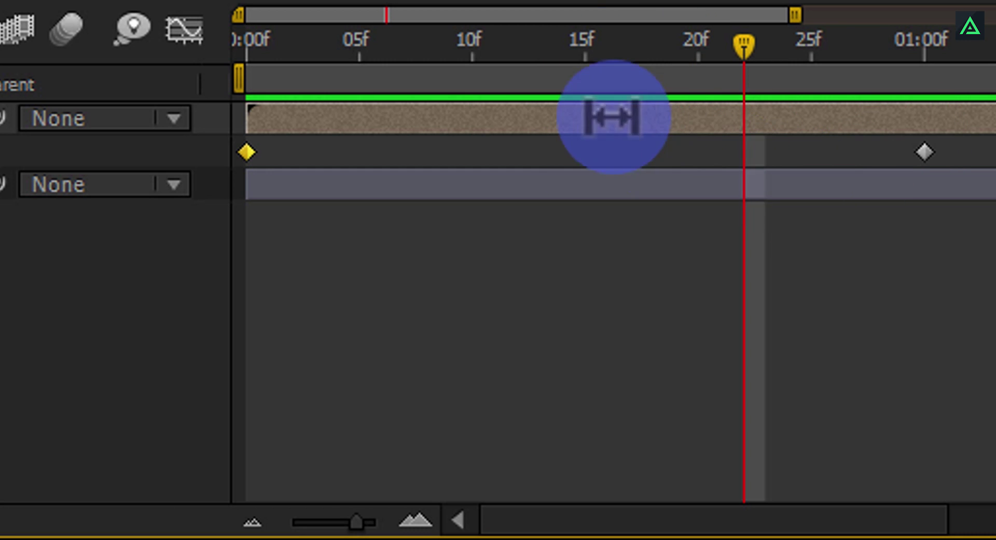
{"action": "left_click_drag", "start_coordinate": [472, 52], "coordinate": [925, 63]}
- Add Rotation keyframes of -6° at frame 10 and +4° at frame 15
{"action": "left_click", "coordinate": [473, 47]}
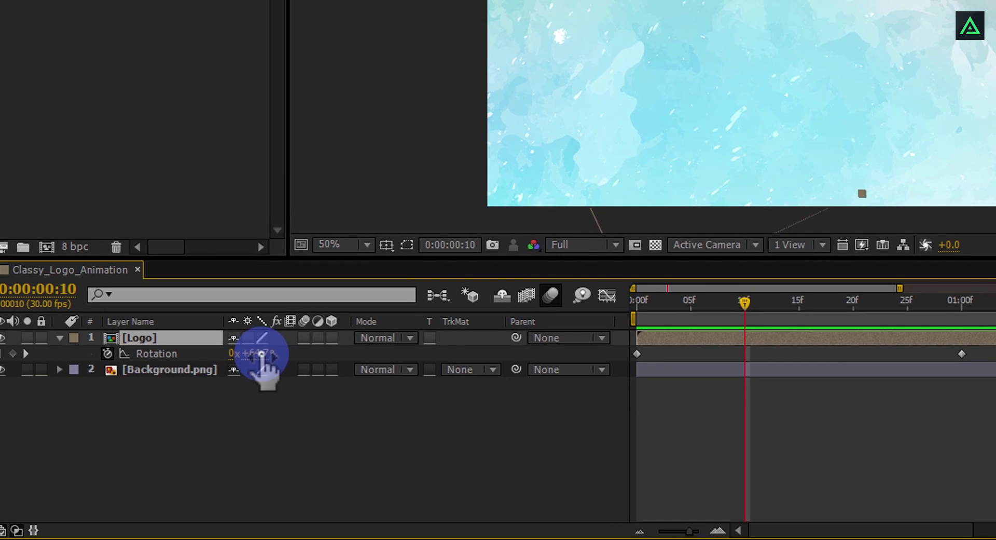
{"action": "left_click", "coordinate": [259, 354]}
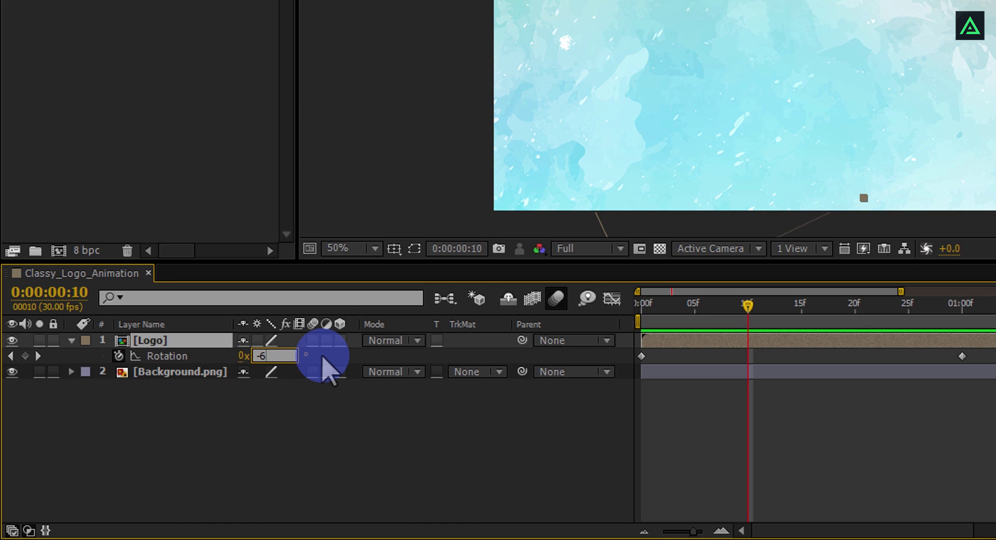
{"action": "key", "text": "Return"}
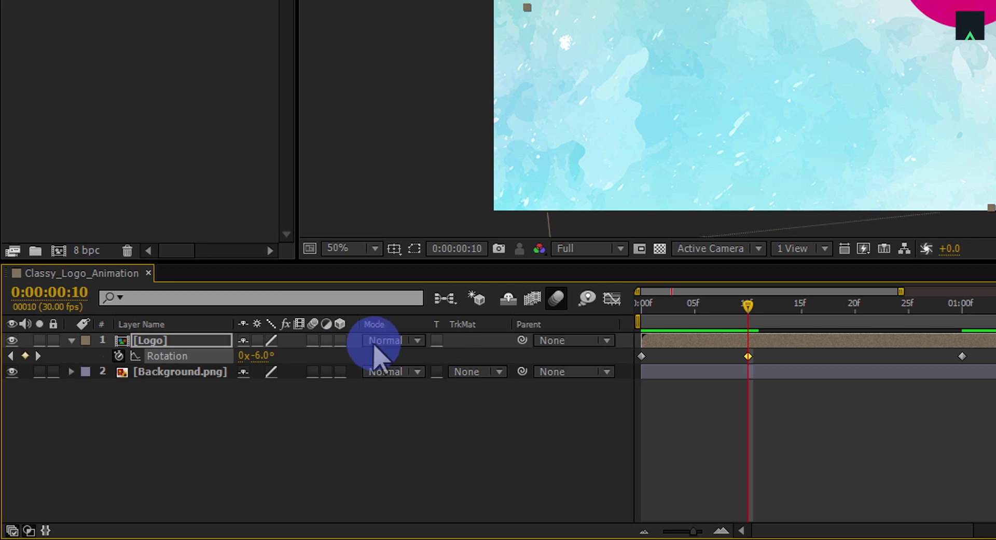
{"action": "left_click", "coordinate": [803, 306]}
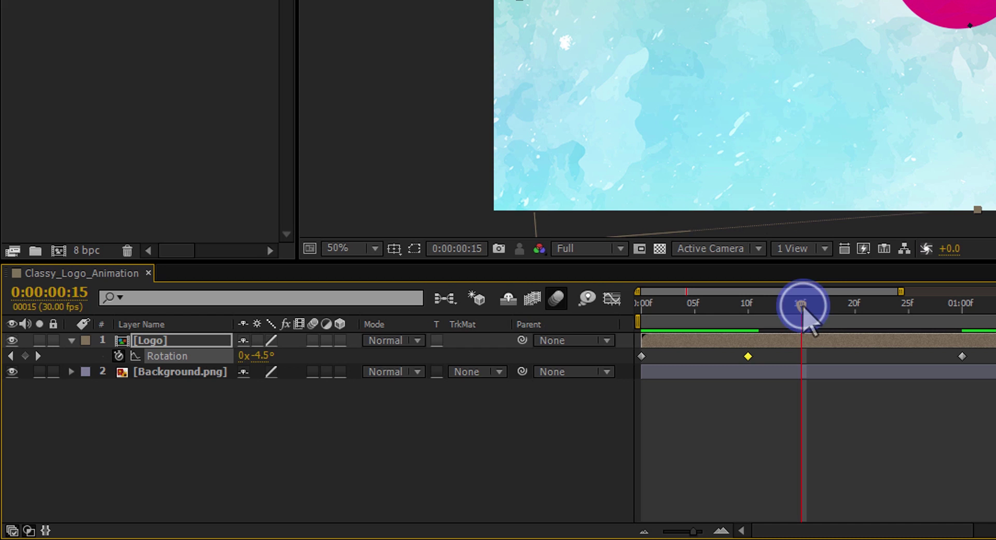
{"action": "left_click", "coordinate": [267, 357]}
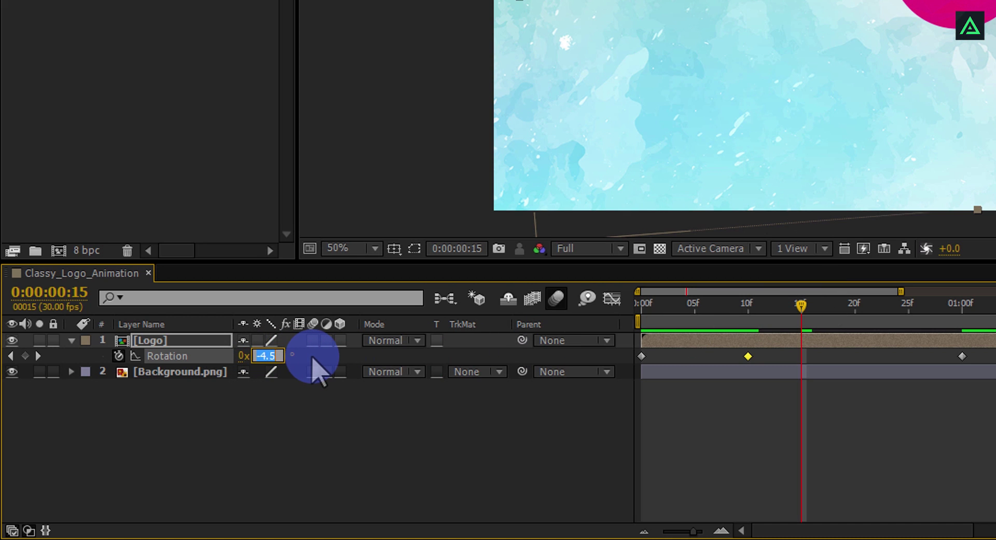
{"action": "key", "text": "Return"}
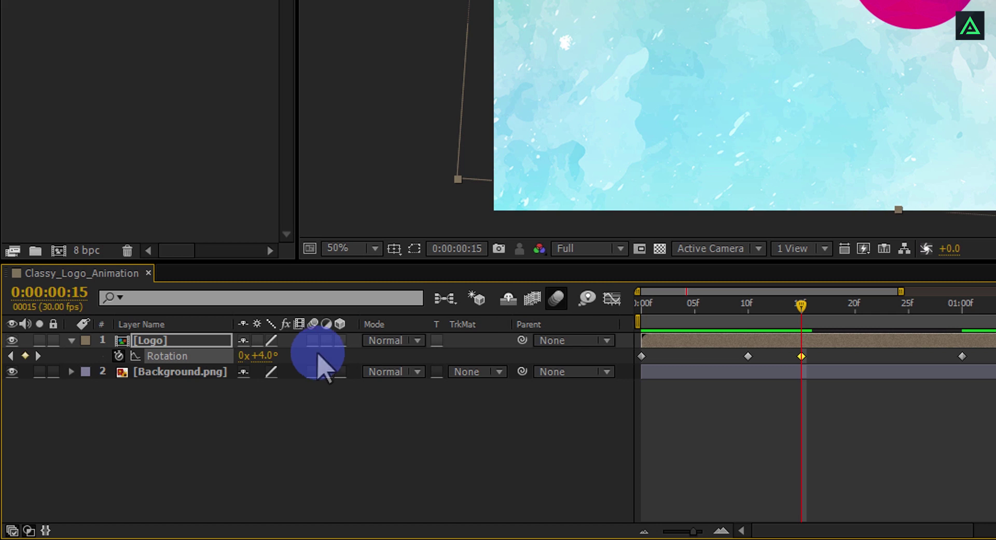
- Add Rotation keyframes of -2° at frame 20 and +1° at frame 25, then scrub to check
{"action": "left_click", "coordinate": [853, 306]}
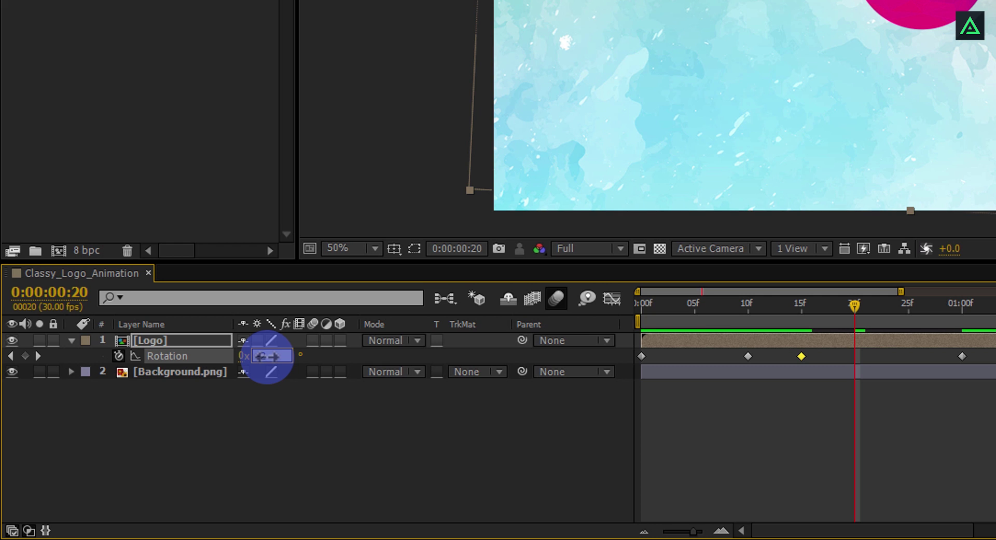
{"action": "type", "text": "-7.9"}
{"action": "key", "text": "Return"}
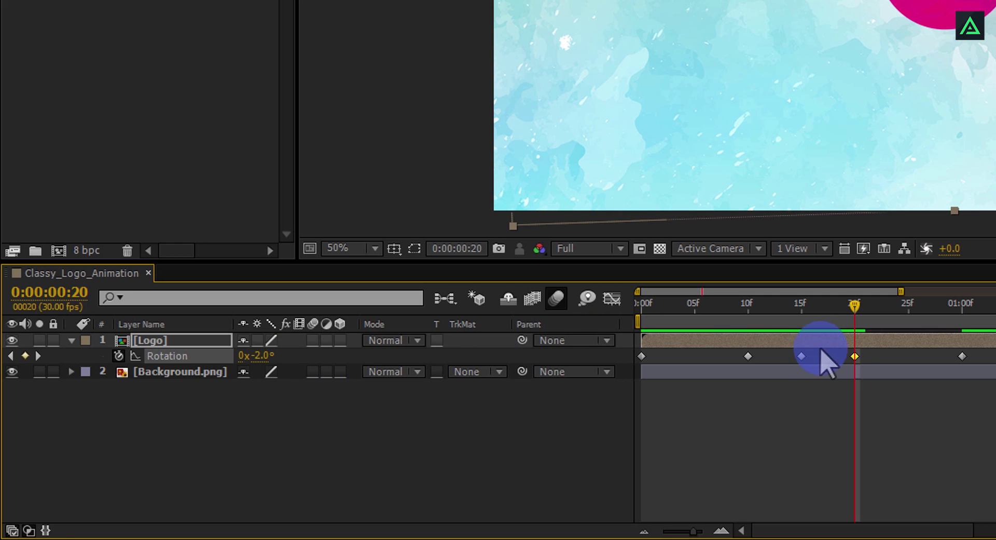
{"action": "left_click", "coordinate": [909, 307]}
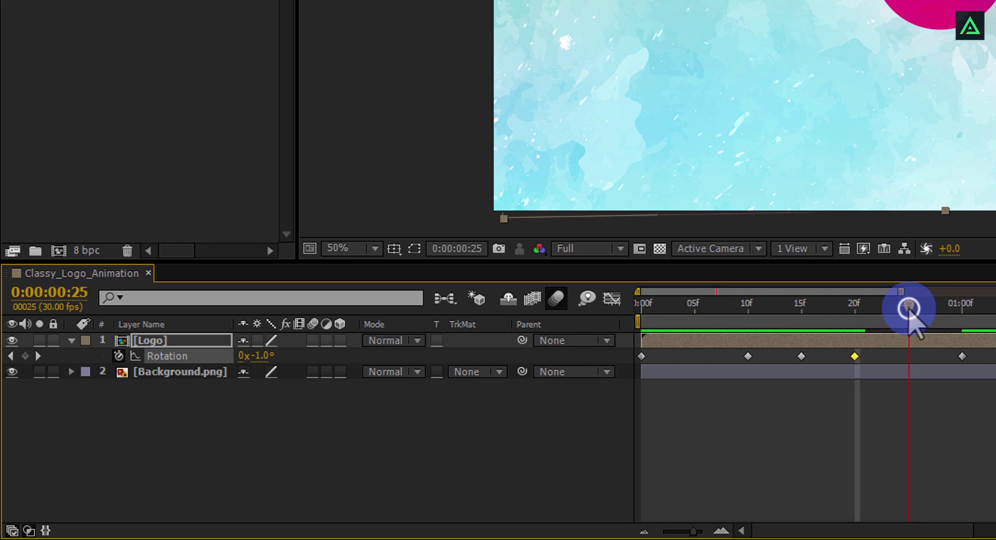
{"action": "left_click", "coordinate": [266, 355]}
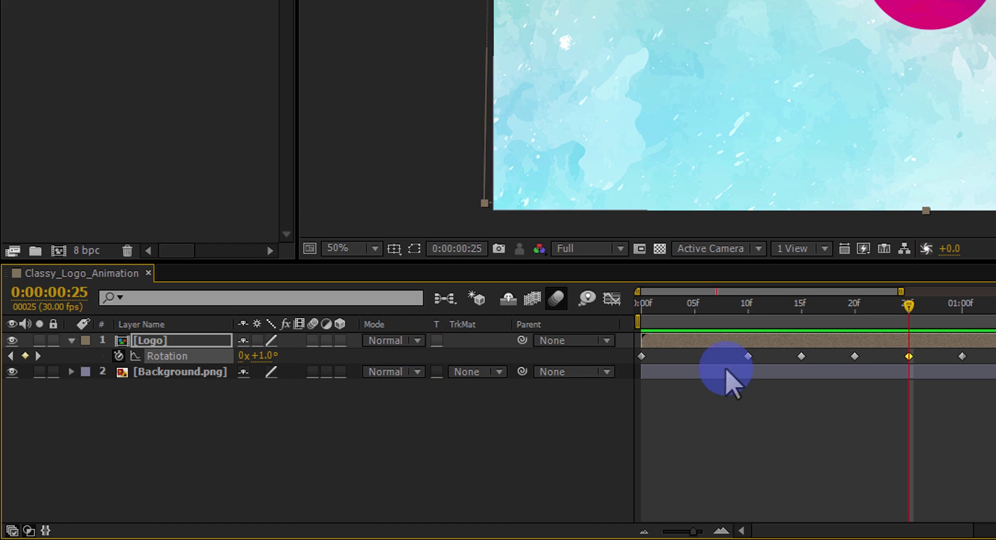
{"action": "left_click_drag", "start_coordinate": [913, 305], "coordinate": [620, 333]}
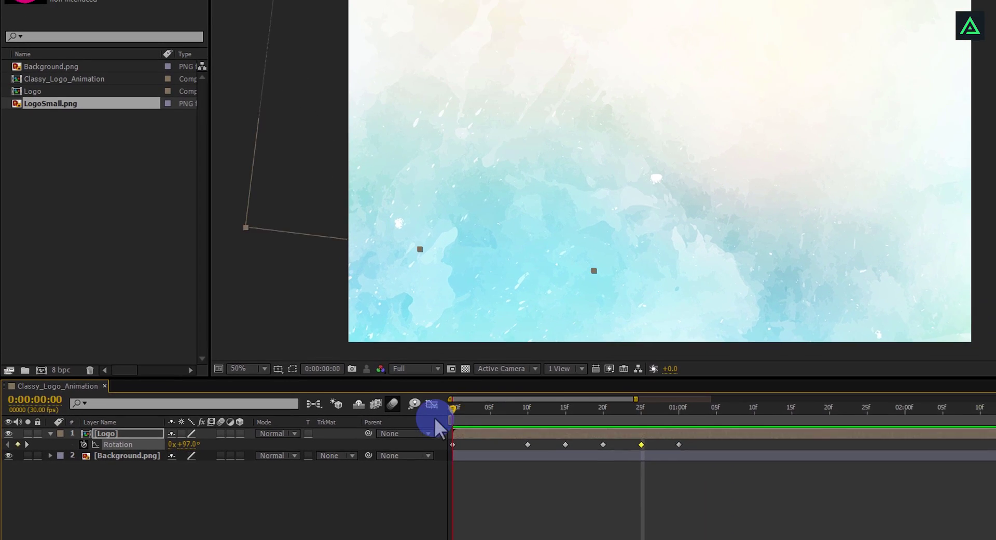
- End the work area at 2 seconds and preview the logo's swing-in and wobble
{"action": "left_click_drag", "start_coordinate": [434, 420], "coordinate": [795, 437]}
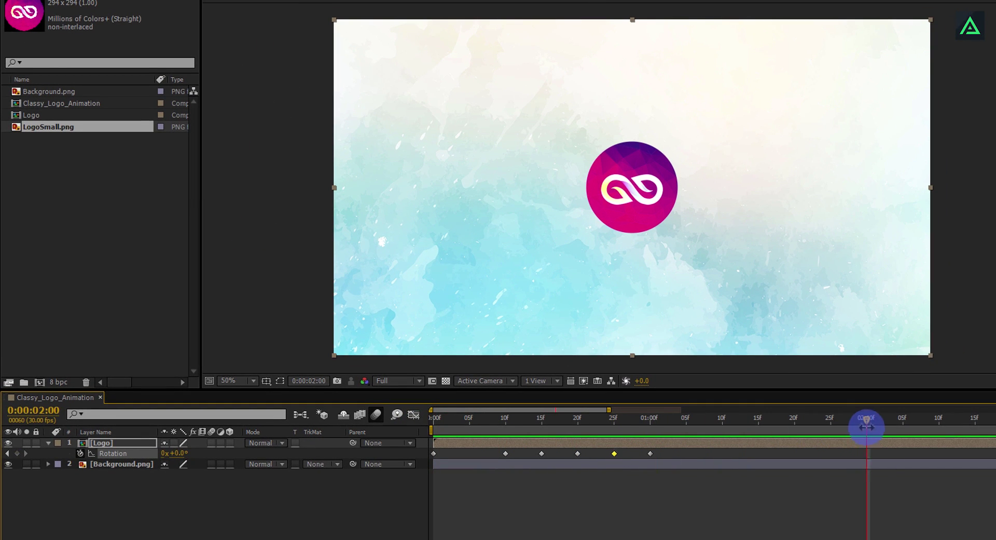
{"action": "key", "text": "n"}
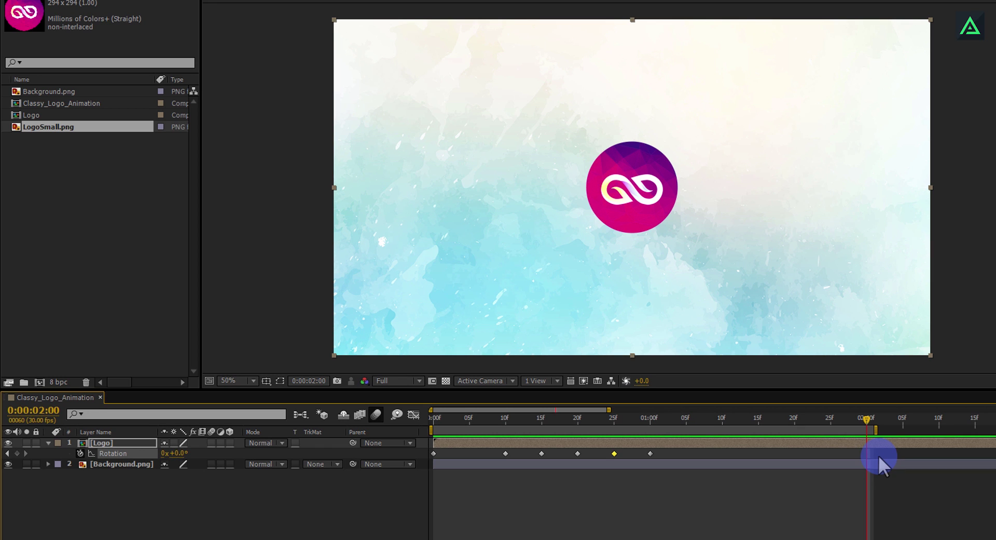
{"action": "key", "text": "space"}
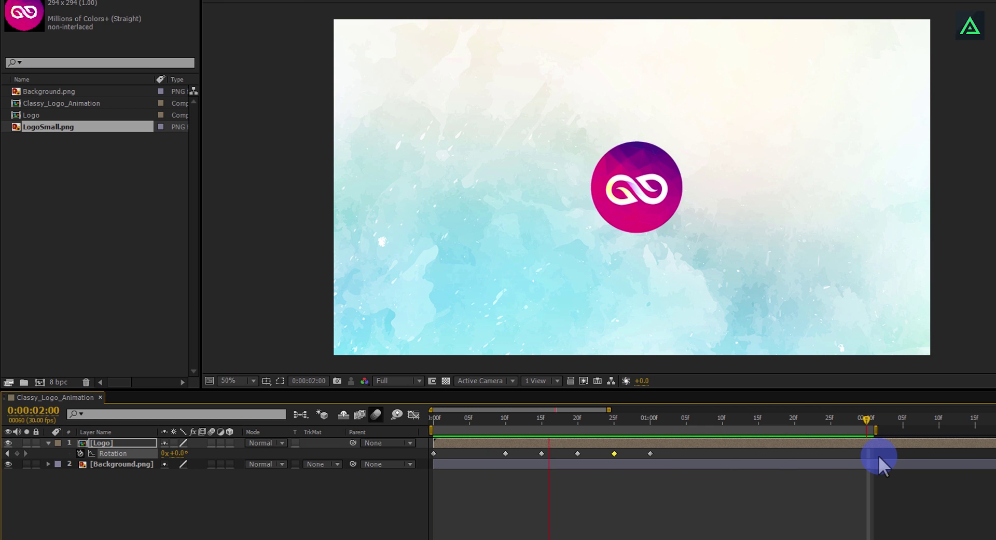
{"action": "key", "text": "space"}
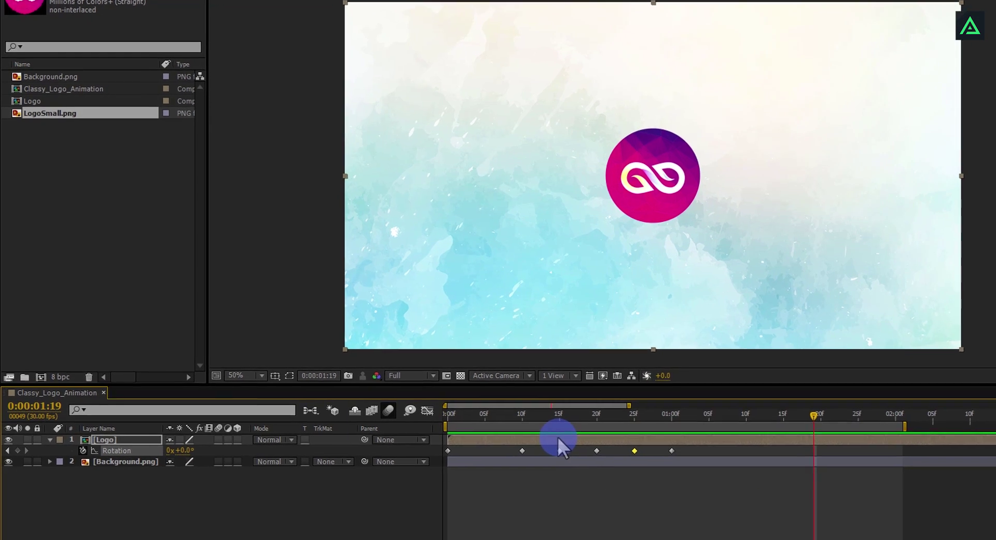
- Select the six rotation keyframes, show the Mode, TrkMat and Parent columns, and enable motion blur
{"action": "left_click", "coordinate": [664, 451]}
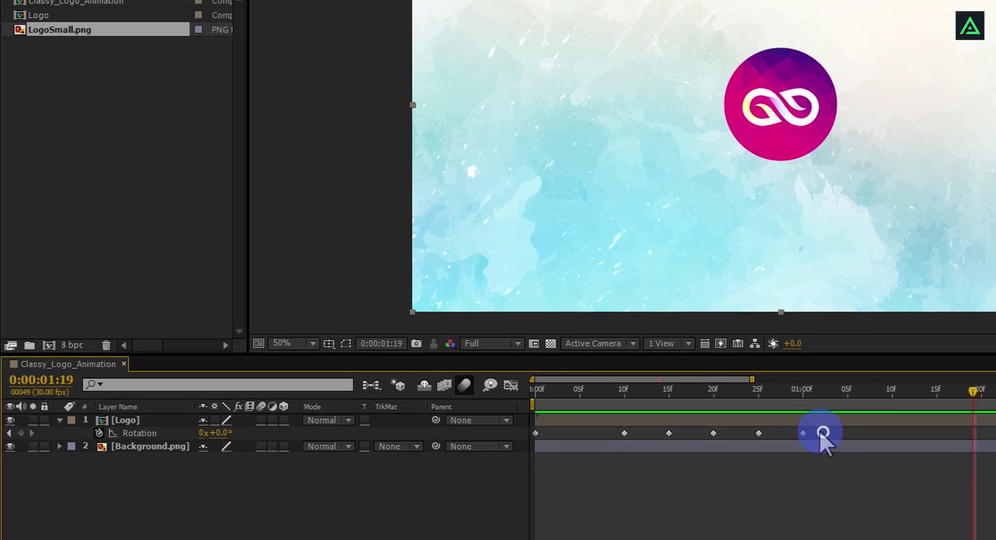
{"action": "left_click_drag", "start_coordinate": [820, 430], "coordinate": [520, 436]}
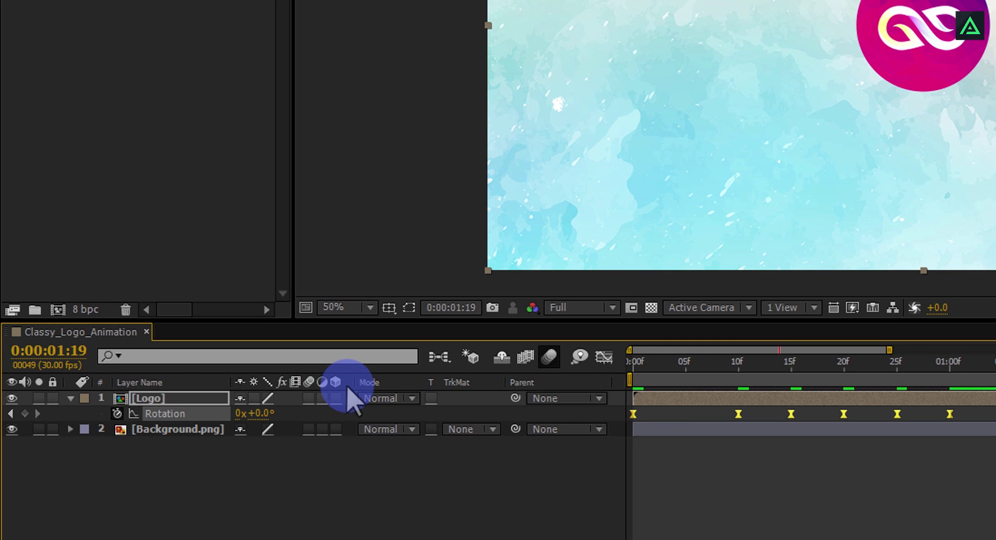
{"action": "right_click", "coordinate": [351, 382]}
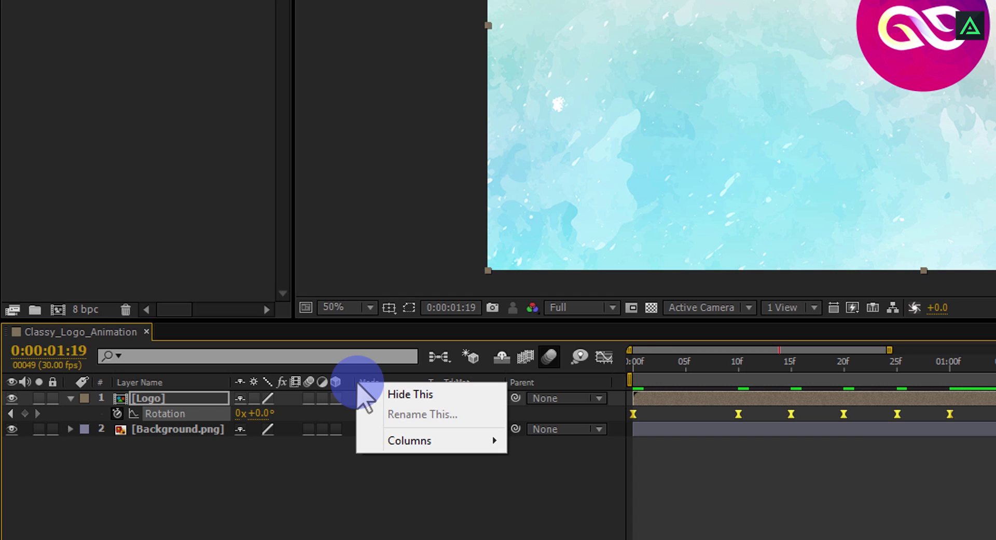
{"action": "mouse_move", "coordinate": [404, 440]}
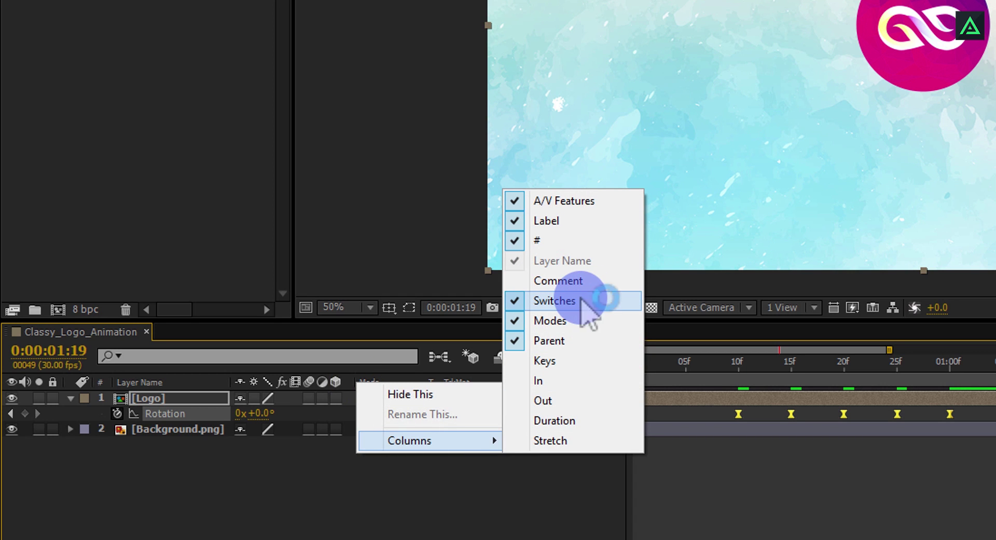
{"action": "left_click", "coordinate": [312, 399]}
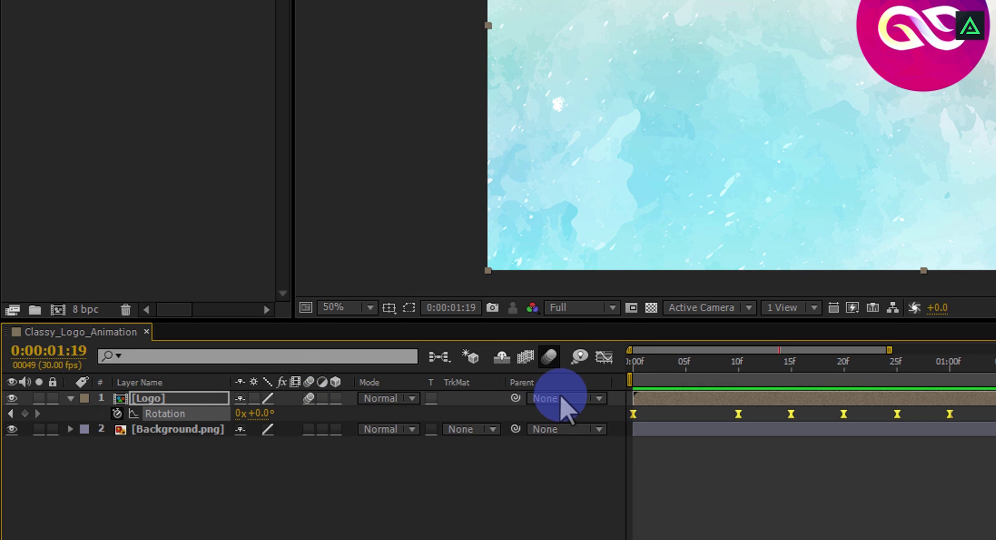
{"action": "left_click", "coordinate": [551, 358]}
{"action": "left_click", "coordinate": [550, 361]}
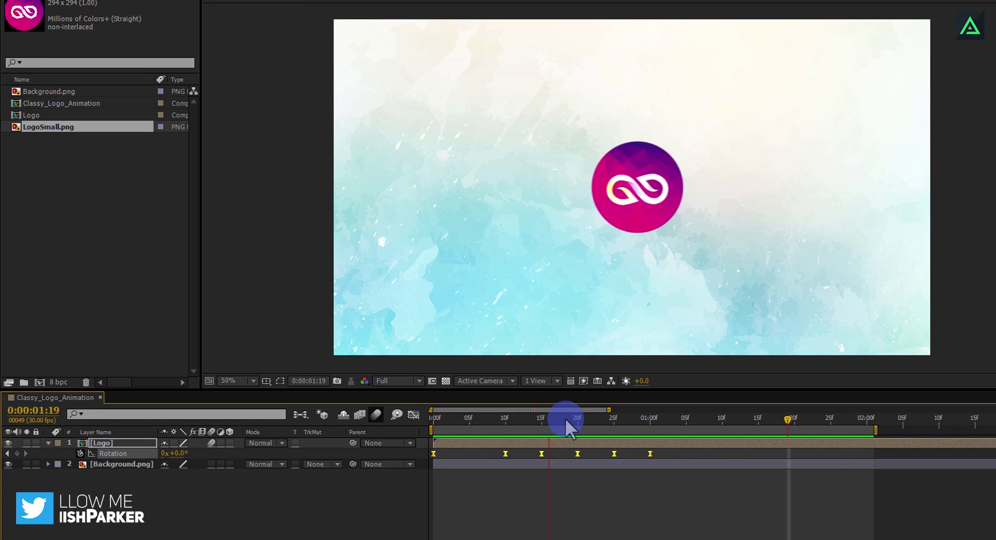
- Stop the preview, go to 0:00:01:00 and duplicate the Logo layer into several copies
{"action": "key", "text": "space"}
{"action": "left_click_drag", "start_coordinate": [481, 424], "coordinate": [650, 435]}
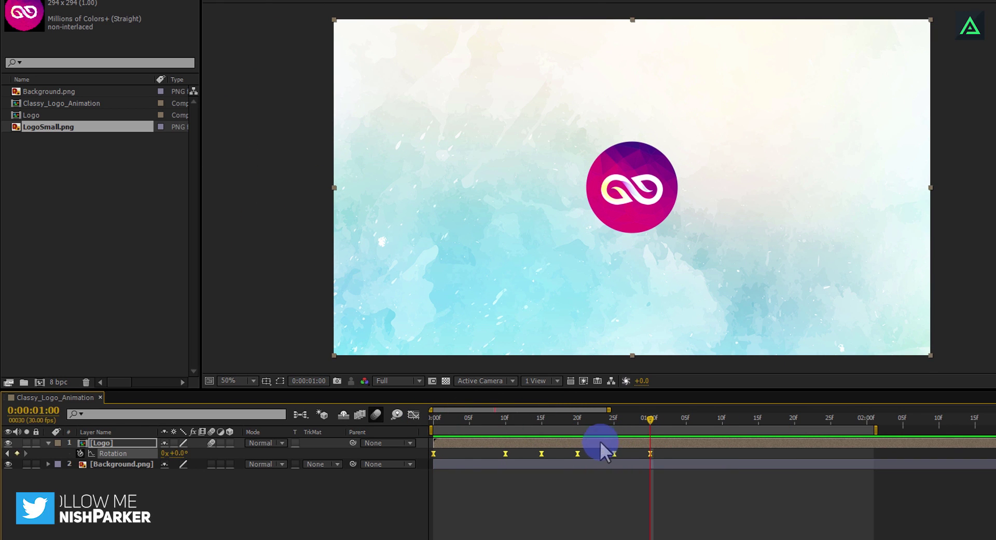
{"action": "left_click", "coordinate": [125, 441]}
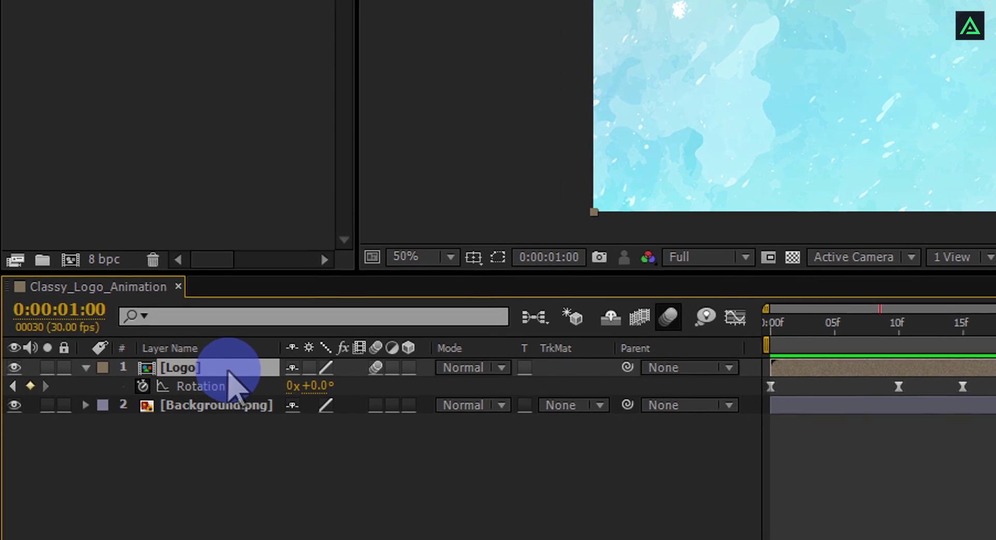
{"action": "key", "text": "ctrl+d"}
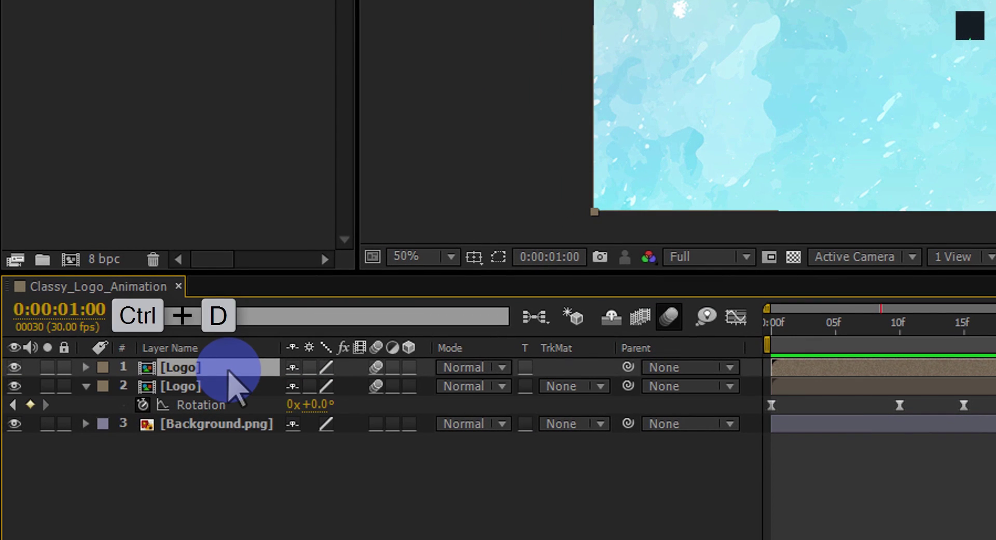
{"action": "key", "text": "ctrl+d"}
{"action": "key", "text": "ctrl+d"}
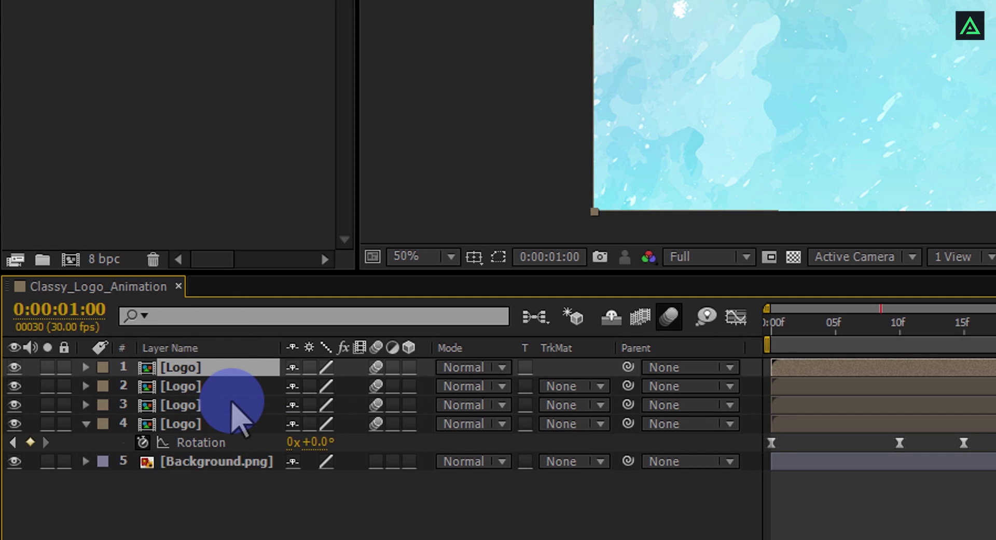
- Rename the top Logo copy to 'Logo Reveal' and select the other Logo copies
{"action": "right_click", "coordinate": [211, 366]}
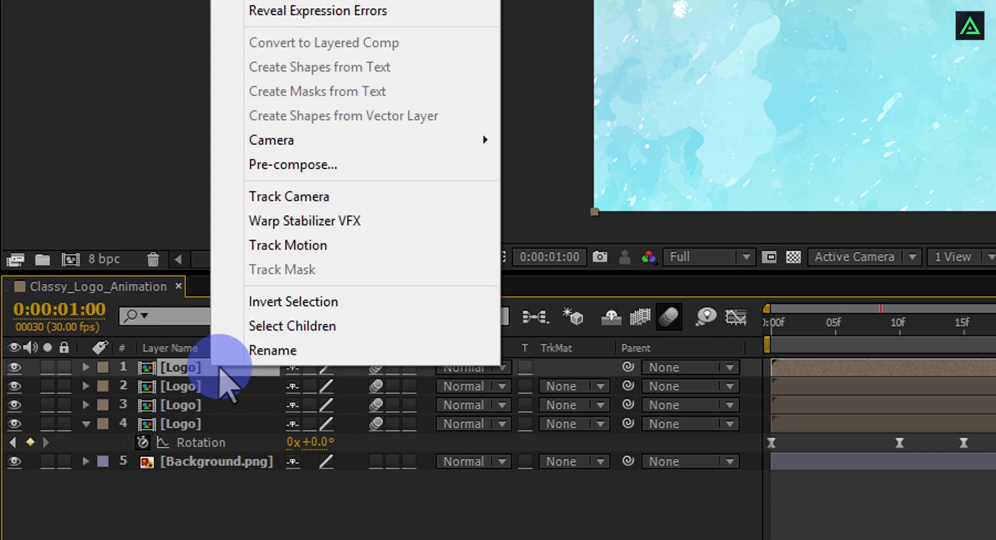
{"action": "left_click", "coordinate": [248, 349]}
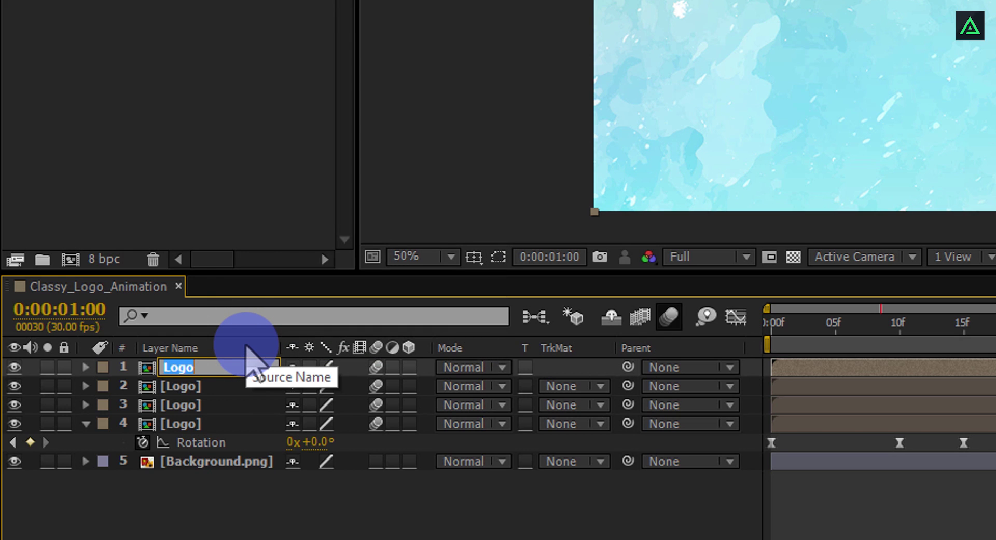
{"action": "type", "text": "Logo Reveal"}
{"action": "key", "text": "Return"}
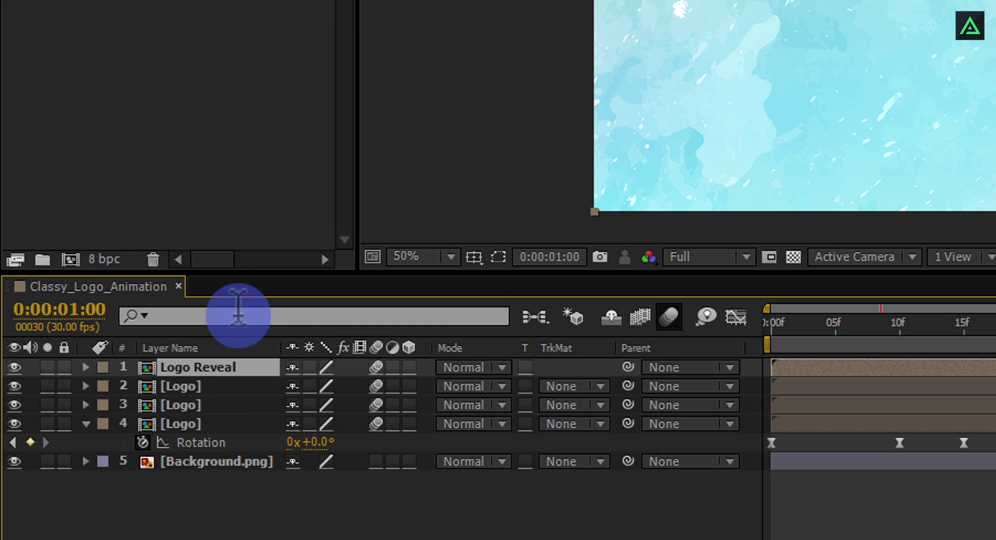
{"action": "left_click", "coordinate": [231, 387]}
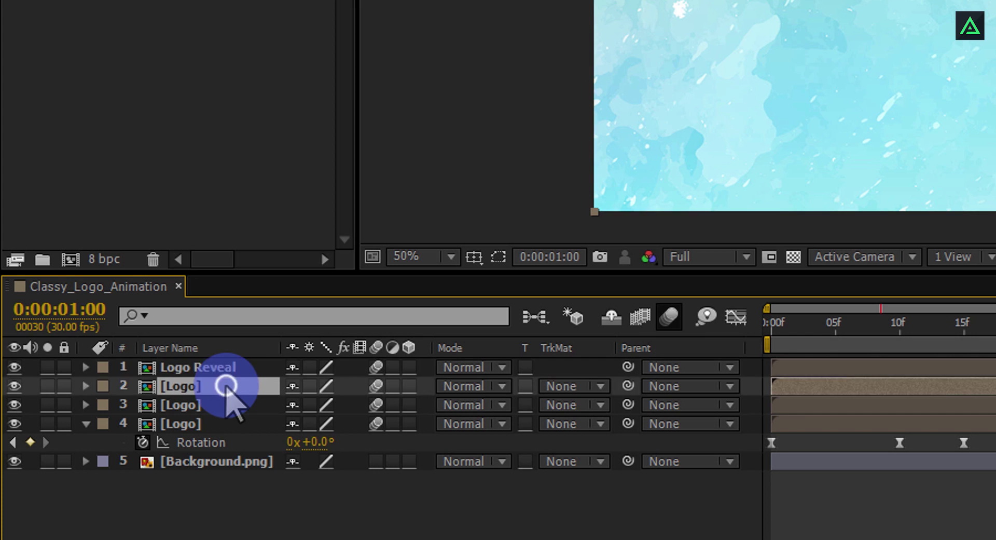
{"action": "left_click", "coordinate": [219, 404]}
{"action": "left_click", "coordinate": [218, 424]}
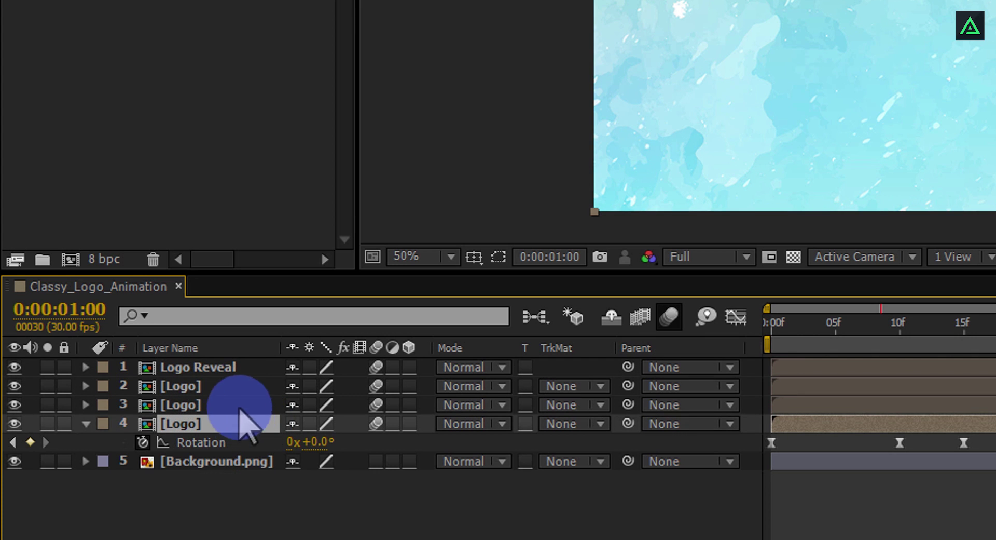
{"action": "left_click", "coordinate": [230, 385]}
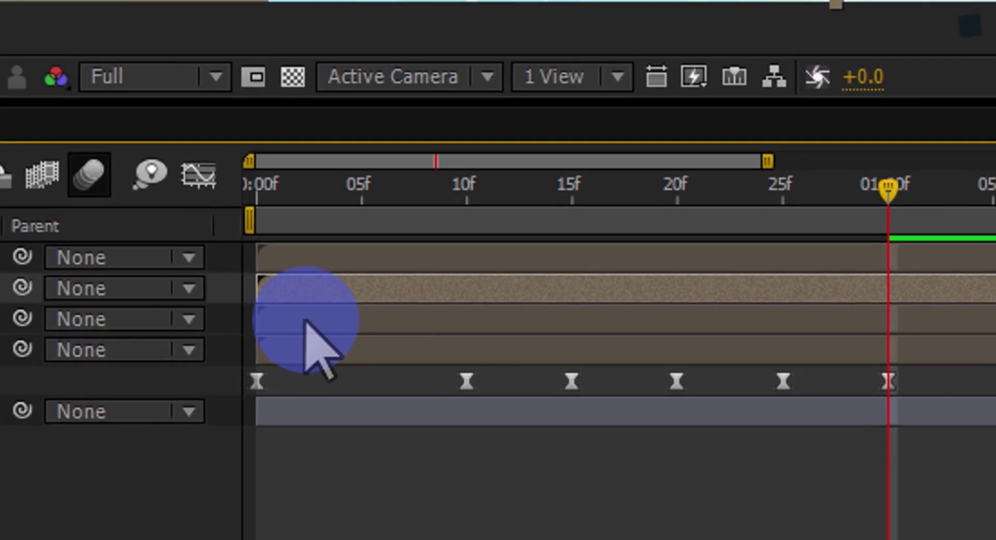
- Offset the Logo layer bars to start at 0, 5, 10 and 15 frames, Logo Reveal last
{"action": "left_click", "coordinate": [651, 430]}
{"action": "left_click_drag", "start_coordinate": [185, 283], "coordinate": [300, 277]}
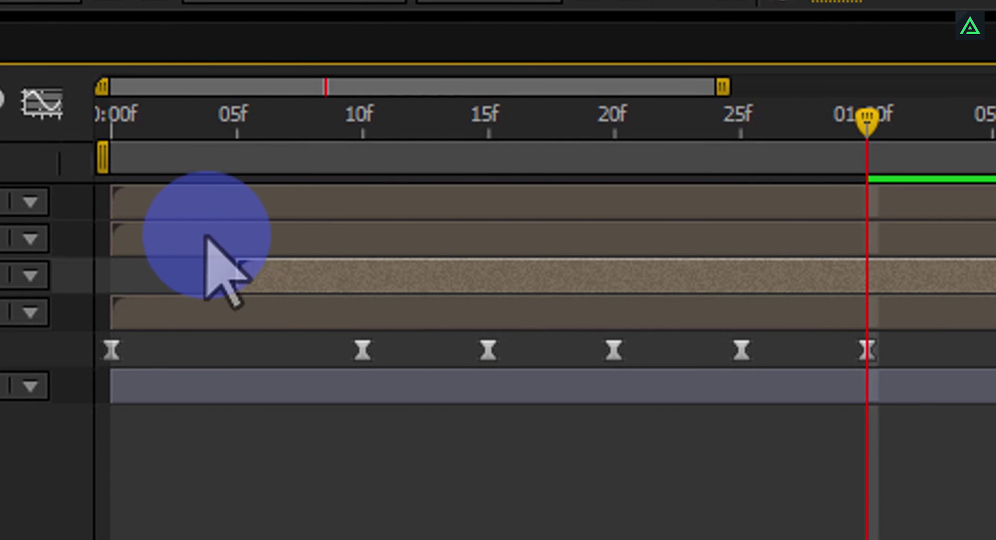
{"action": "left_click_drag", "start_coordinate": [206, 240], "coordinate": [459, 226]}
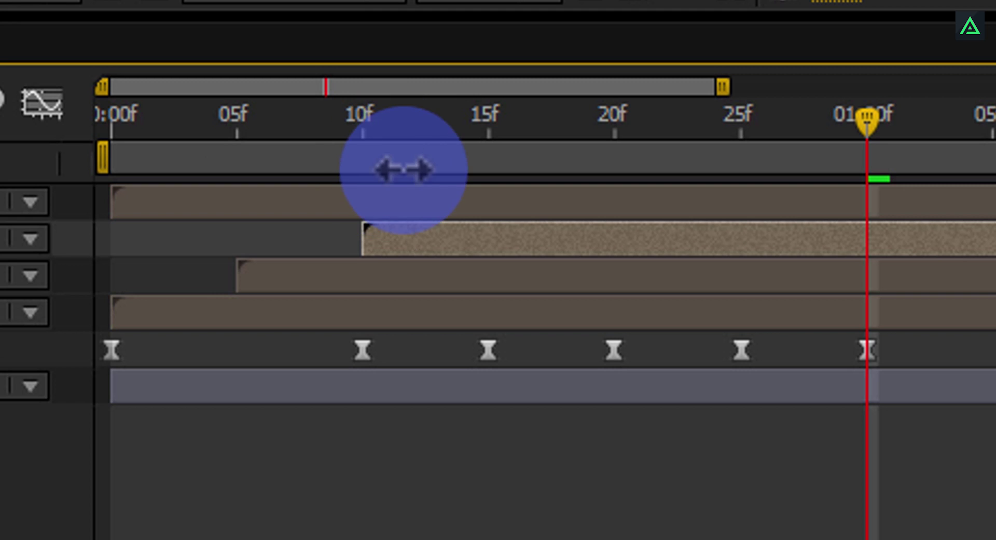
{"action": "left_click_drag", "start_coordinate": [267, 197], "coordinate": [524, 193]}
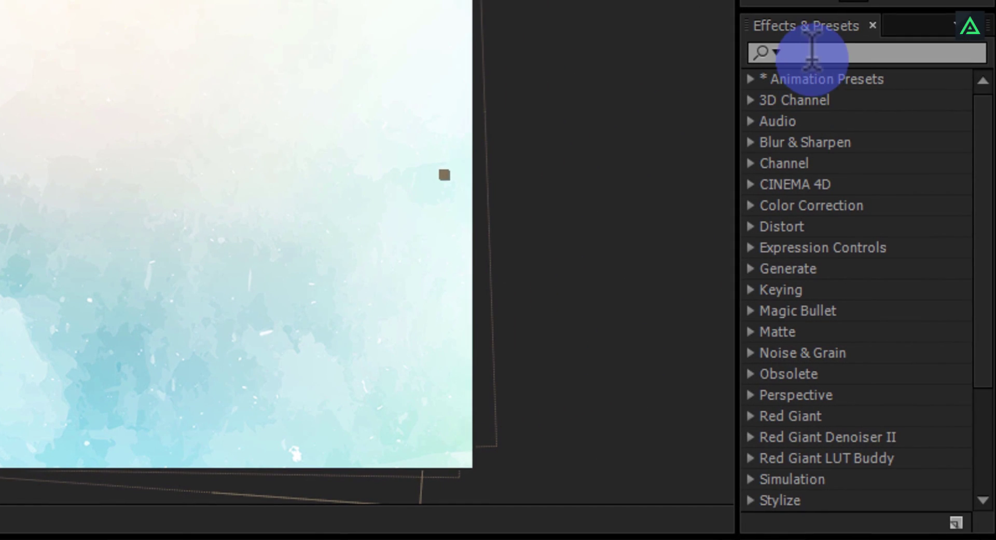
- Search for 'fill' and apply the Generate > Fill effect to the second Logo layer
{"action": "left_click", "coordinate": [995, 0]}
{"action": "type", "text": "fill"}
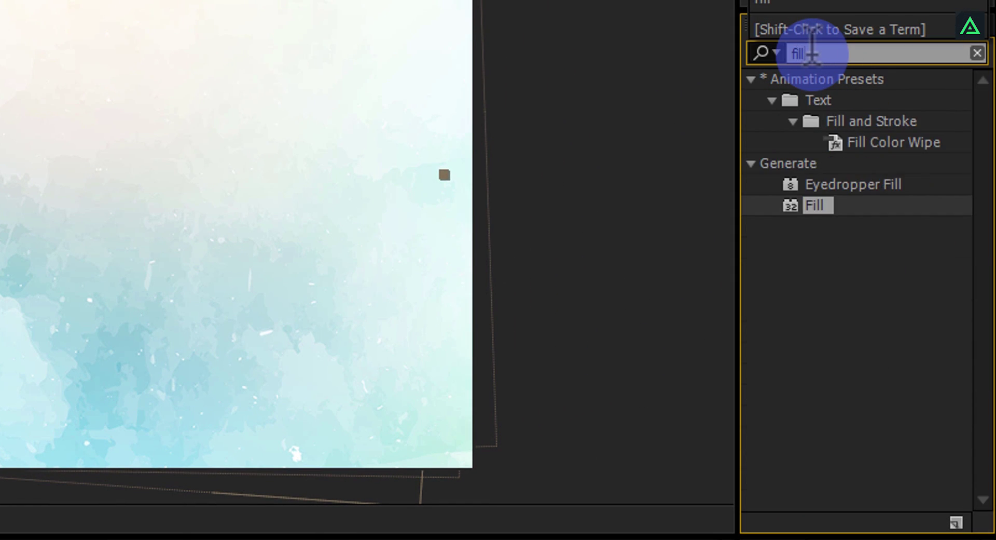
{"action": "left_click", "coordinate": [833, 189]}
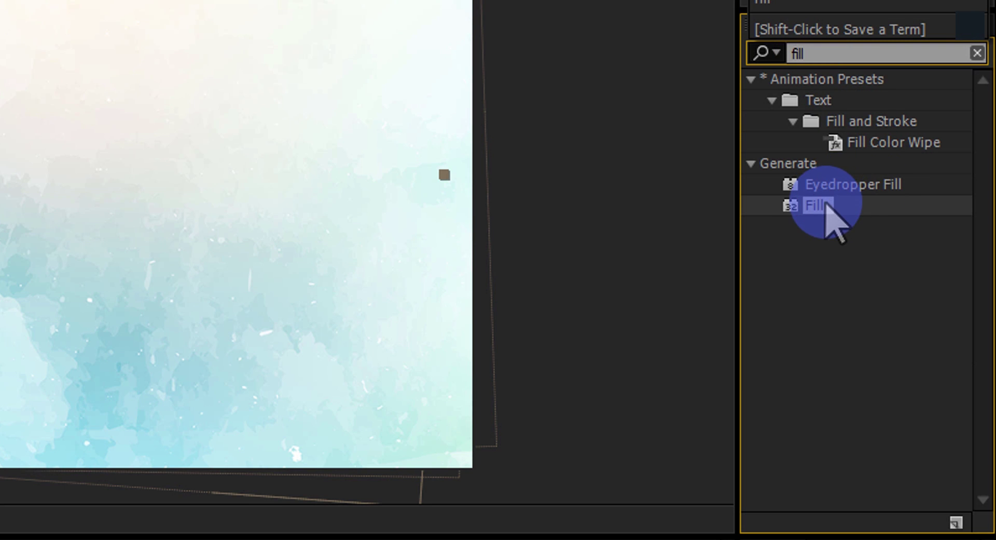
{"action": "left_click_drag", "start_coordinate": [826, 205], "coordinate": [0, 539]}
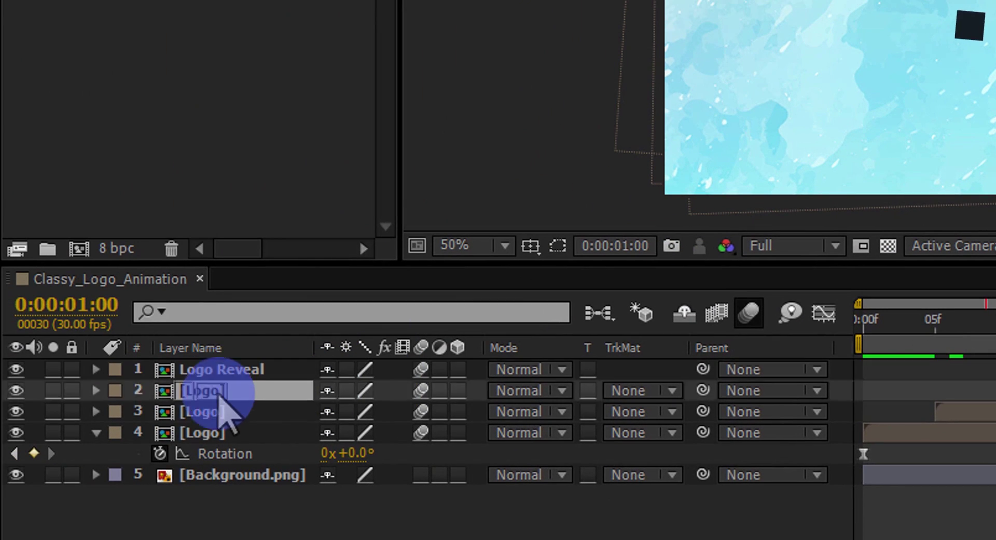
{"action": "left_click_drag", "start_coordinate": [218, 397], "coordinate": [238, 391]}
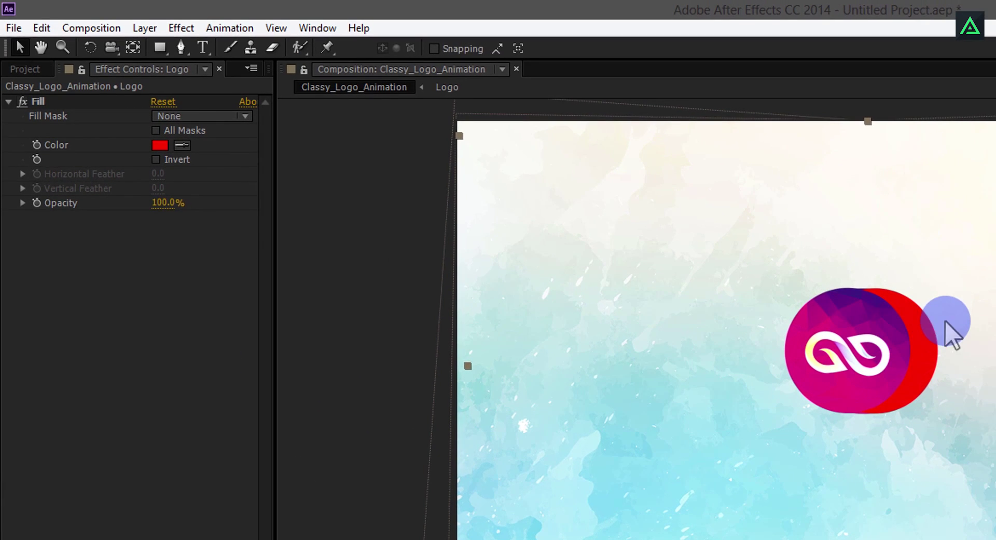
{"action": "left_click_drag", "start_coordinate": [950, 329], "coordinate": [575, 216]}
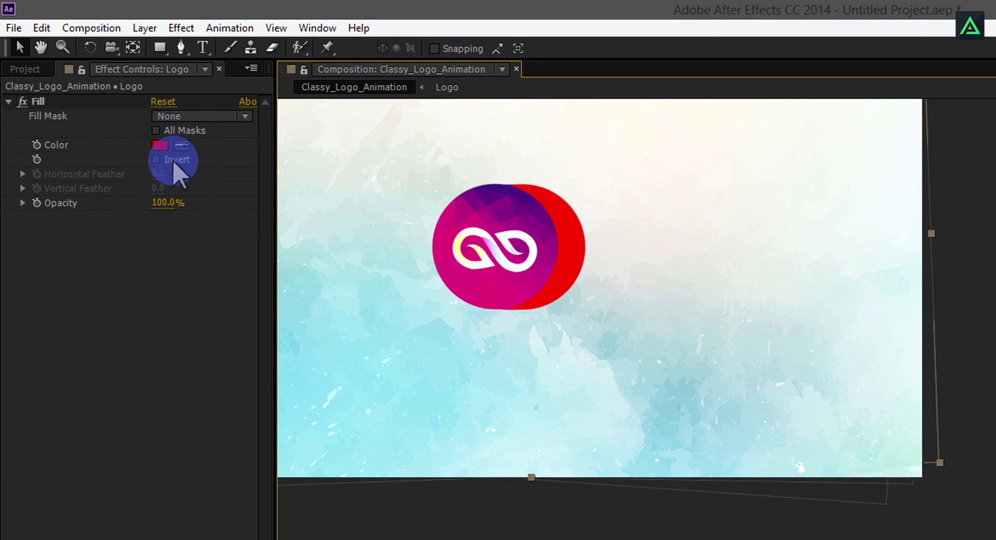
- Set the Fill effect's colour to light pink FF7979
{"action": "left_click", "coordinate": [160, 144]}
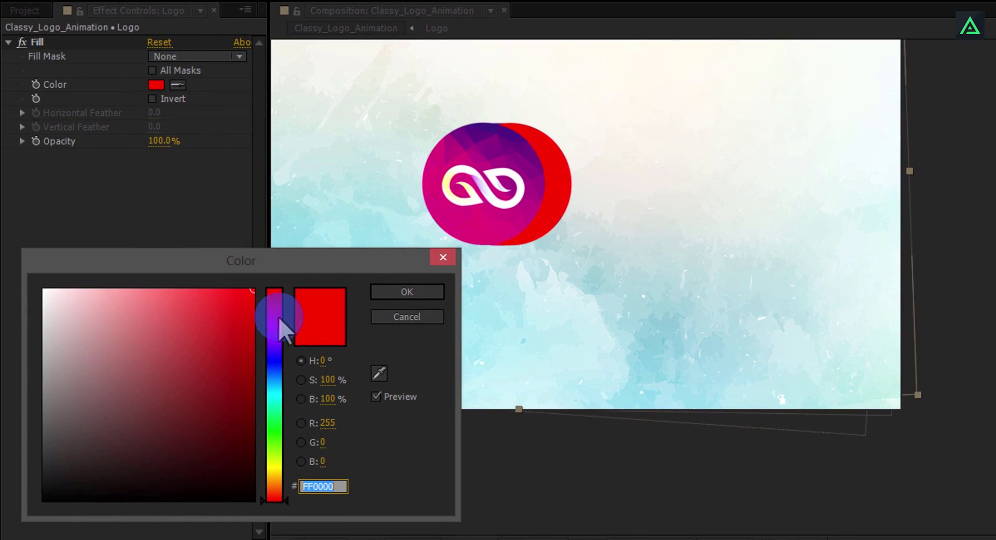
{"action": "left_click", "coordinate": [192, 299]}
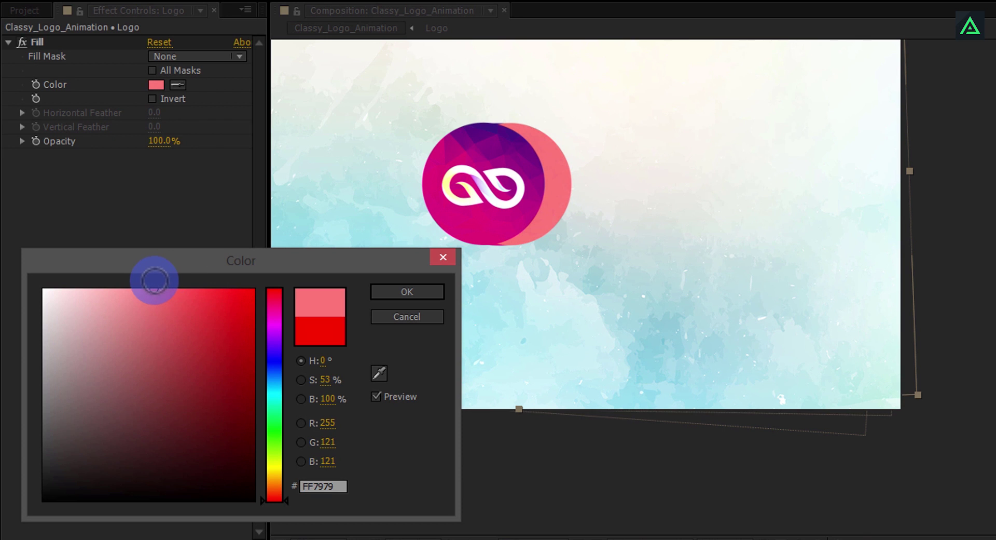
{"action": "left_click", "coordinate": [393, 294]}
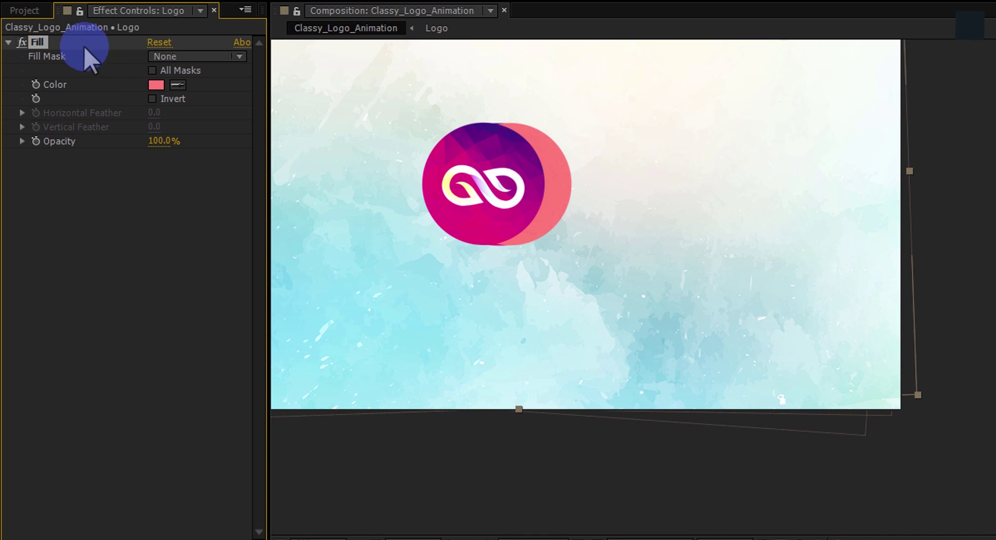
- Copy the Fill effect via Edit > Copy and select the third Logo layer
{"action": "left_click", "coordinate": [41, 23]}
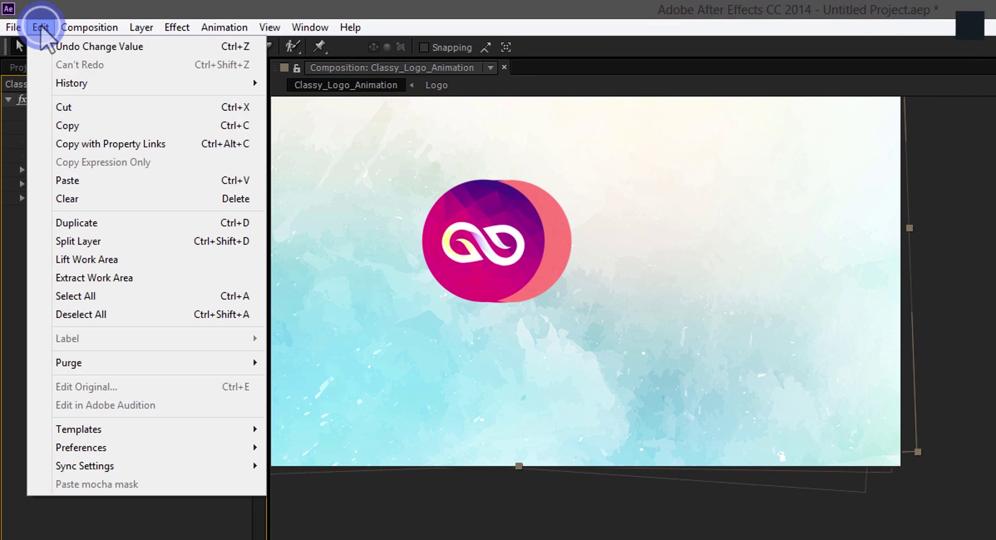
{"action": "left_click", "coordinate": [107, 127]}
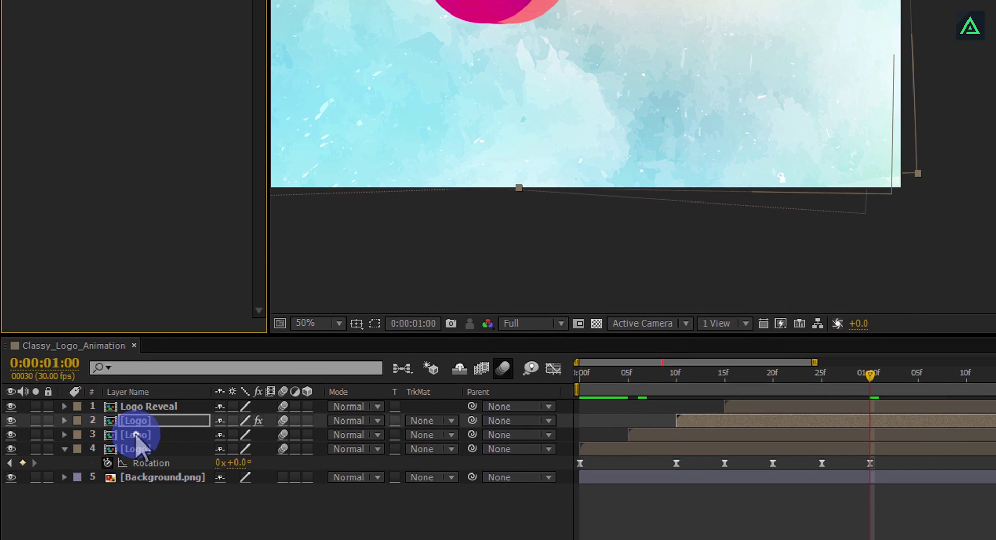
{"action": "left_click", "coordinate": [136, 434]}
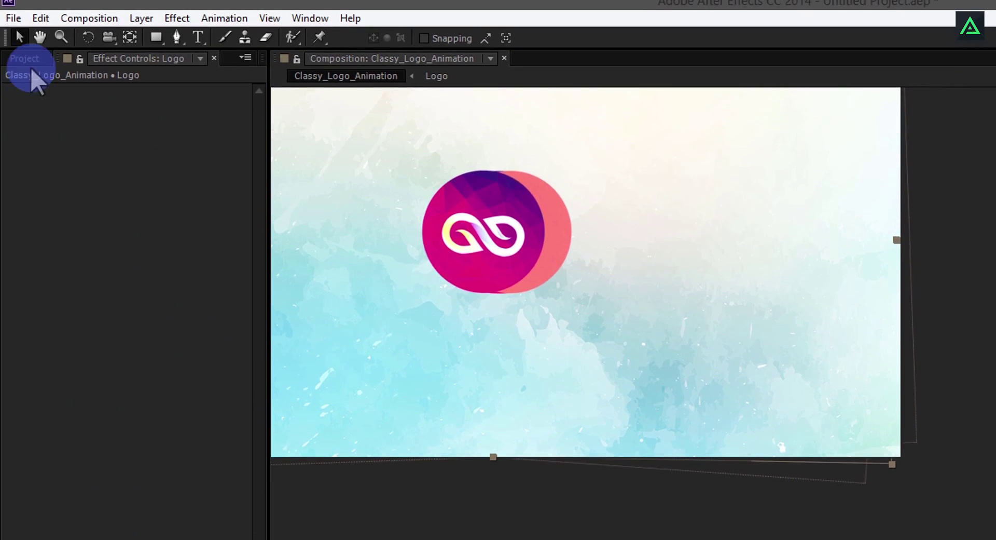
- Paste the Fill effect onto the third Logo layer and make its colour cyan
{"action": "left_click", "coordinate": [41, 19]}
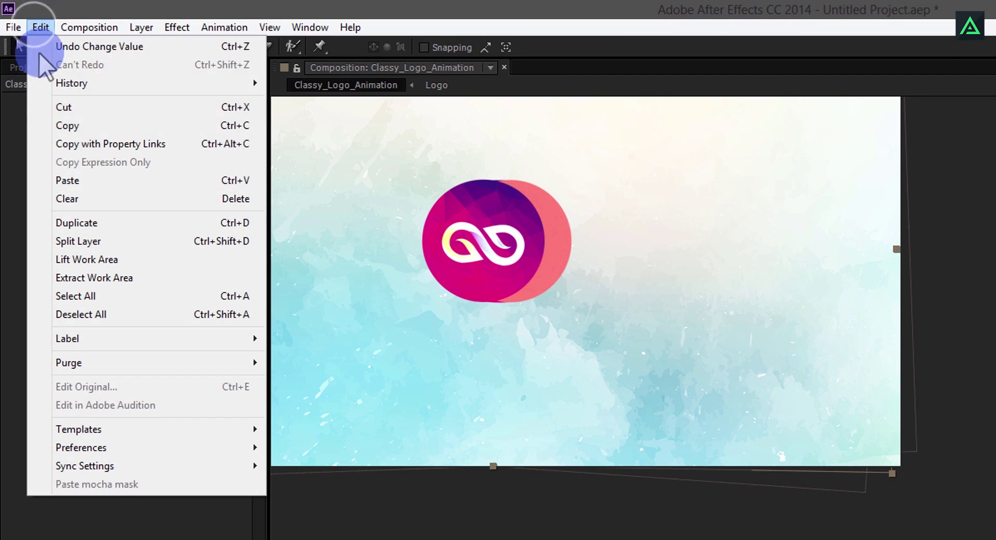
{"action": "left_click", "coordinate": [62, 180]}
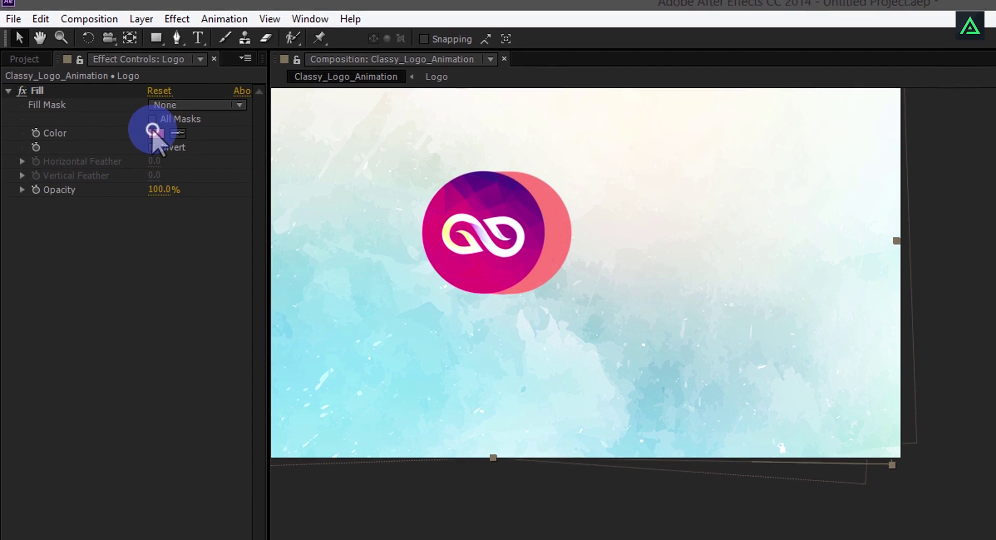
{"action": "left_click", "coordinate": [155, 133]}
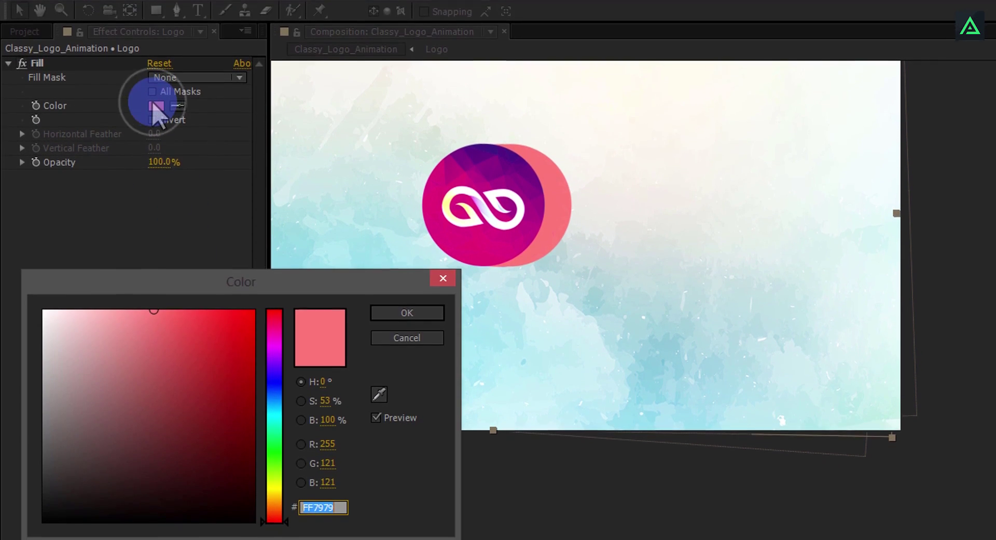
{"action": "left_click", "coordinate": [274, 404]}
{"action": "left_click_drag", "start_coordinate": [275, 410], "coordinate": [276, 408]}
{"action": "left_click_drag", "start_coordinate": [176, 314], "coordinate": [195, 311]}
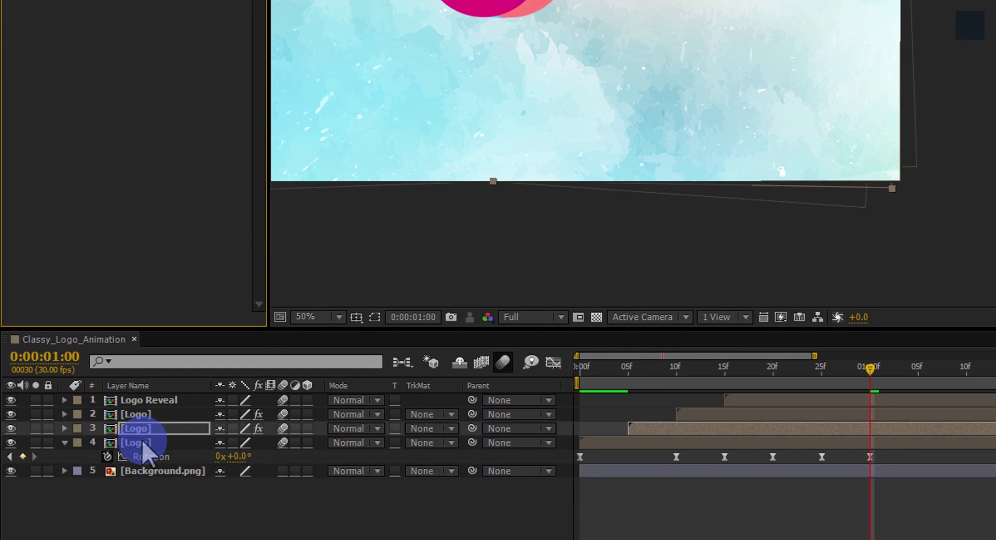
- Paste the Fill effect onto the next Logo layer and set its colour to green #48D939
{"action": "left_click", "coordinate": [140, 437]}
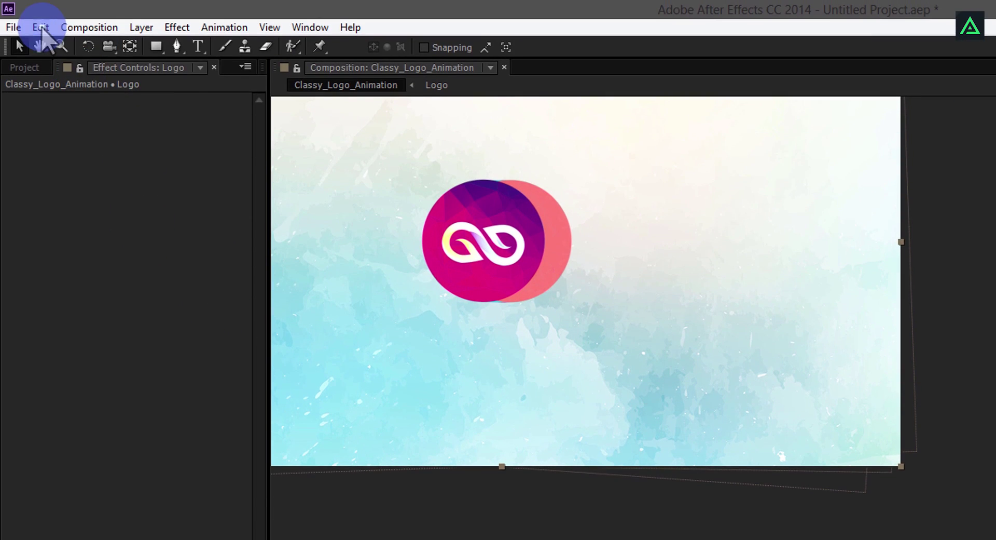
{"action": "left_click", "coordinate": [39, 26]}
{"action": "left_click", "coordinate": [87, 180]}
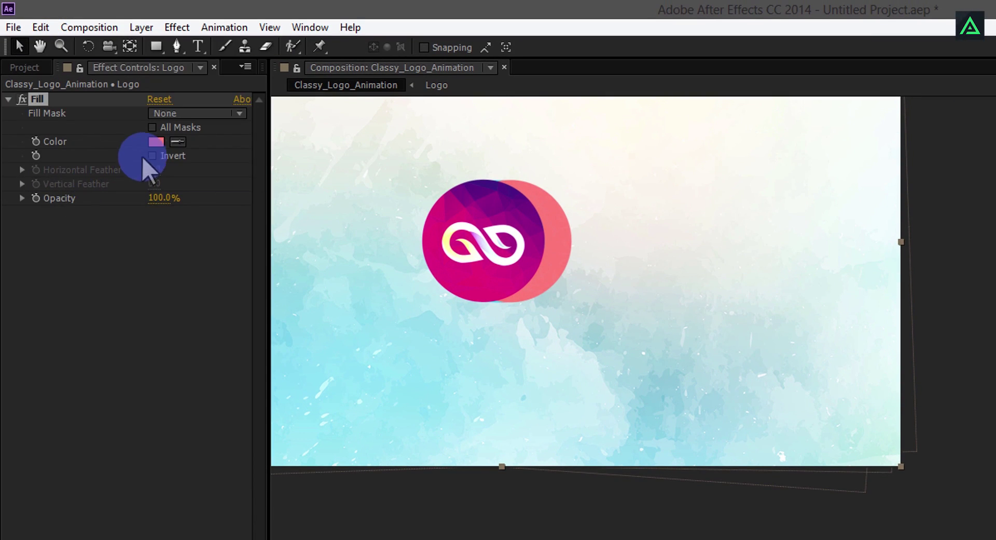
{"action": "left_click", "coordinate": [156, 141]}
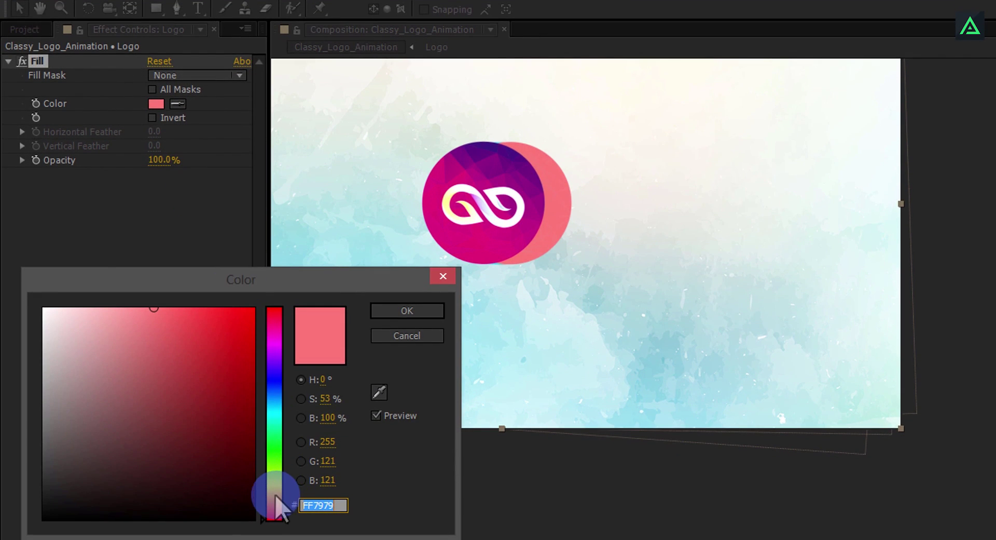
{"action": "left_click_drag", "start_coordinate": [274, 494], "coordinate": [276, 513]}
{"action": "left_click", "coordinate": [190, 309]}
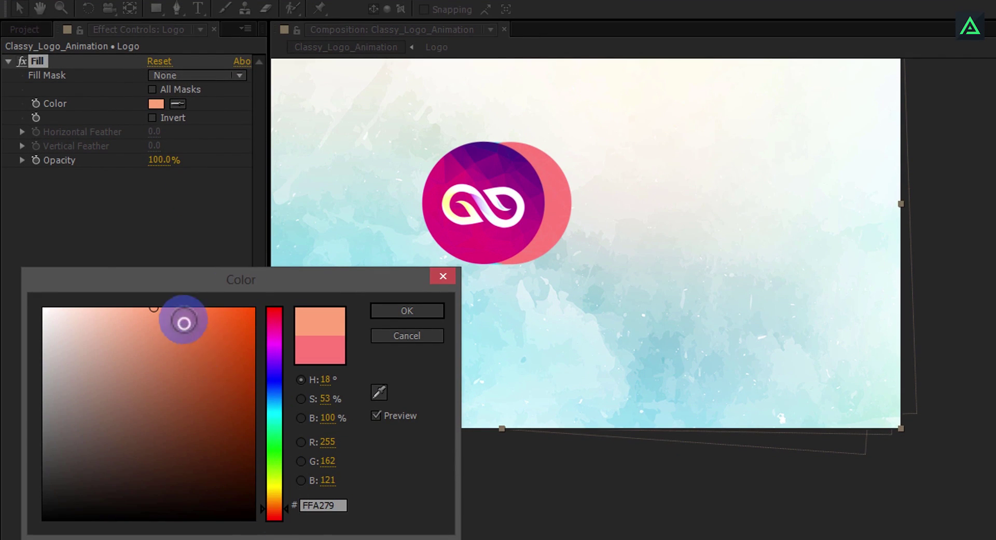
{"action": "left_click_drag", "start_coordinate": [273, 442], "coordinate": [274, 451]}
{"action": "left_click_drag", "start_coordinate": [234, 366], "coordinate": [191, 329]}
{"action": "left_click", "coordinate": [387, 312]}
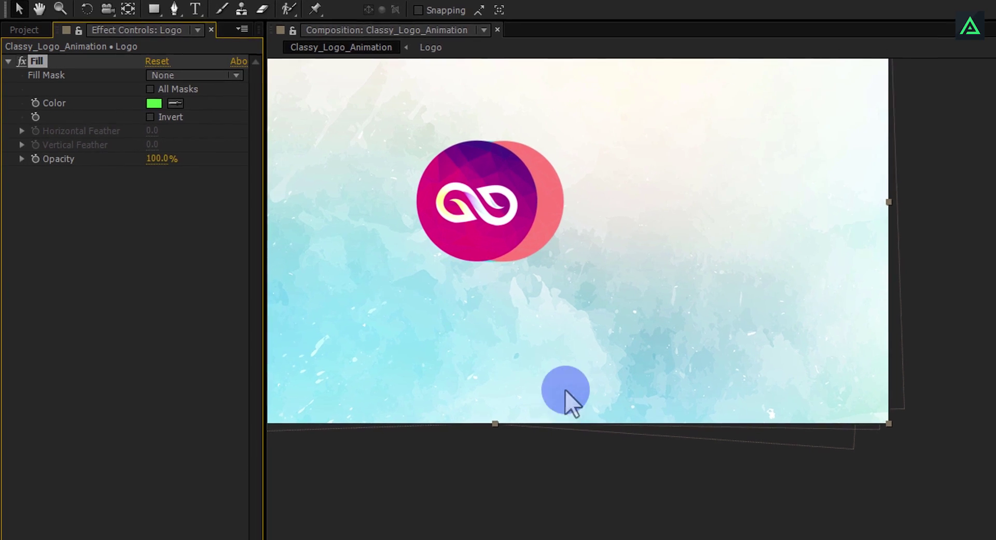
- Preview, then retime the Logo layers to start at about 0, 3, 7 and 11 frames
{"action": "left_click_drag", "start_coordinate": [581, 276], "coordinate": [837, 356]}
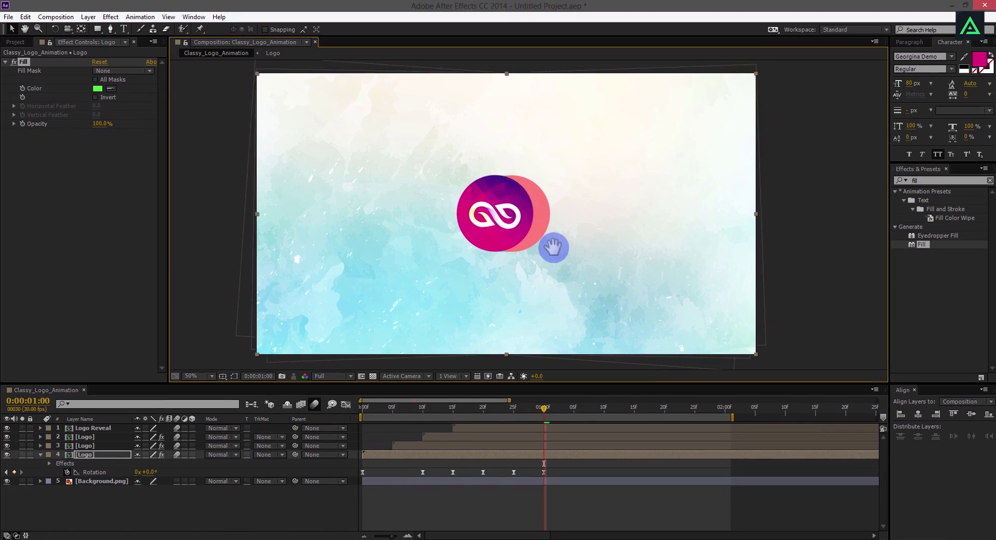
{"action": "key", "text": "space"}
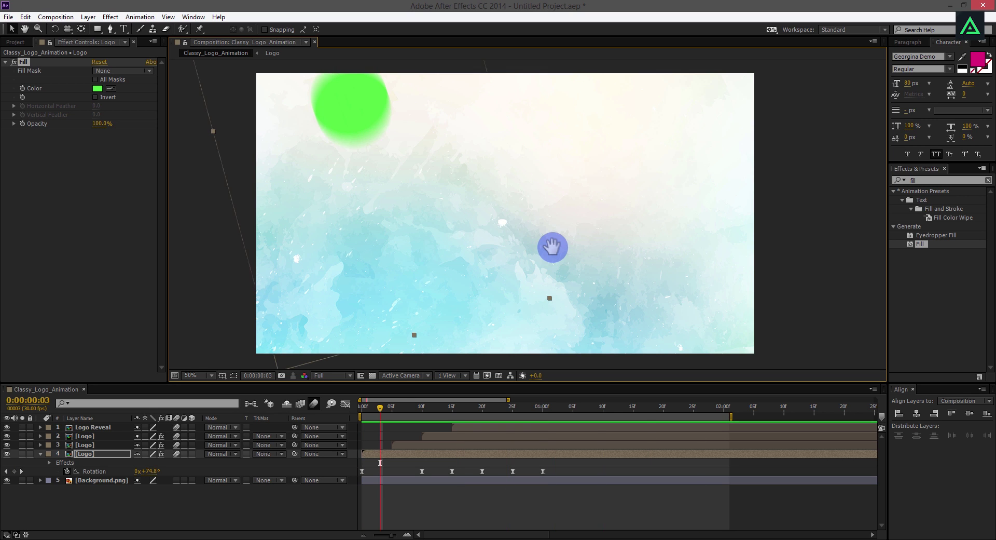
{"action": "left_click_drag", "start_coordinate": [384, 403], "coordinate": [381, 428]}
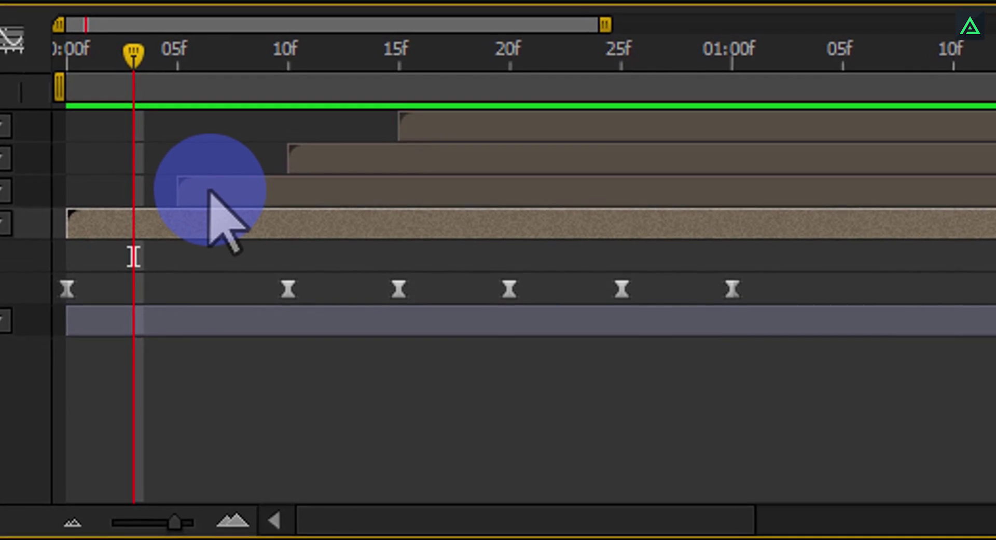
{"action": "left_click", "coordinate": [290, 311]}
{"action": "left_click_drag", "start_coordinate": [194, 191], "coordinate": [156, 193]}
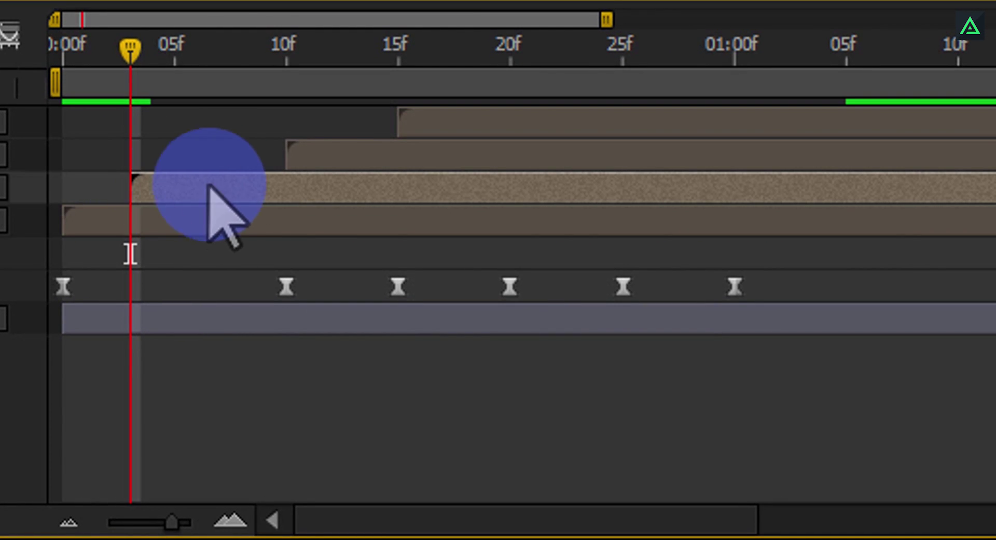
{"action": "left_click_drag", "start_coordinate": [318, 154], "coordinate": [261, 151]}
{"action": "left_click_drag", "start_coordinate": [421, 122], "coordinate": [358, 131]}
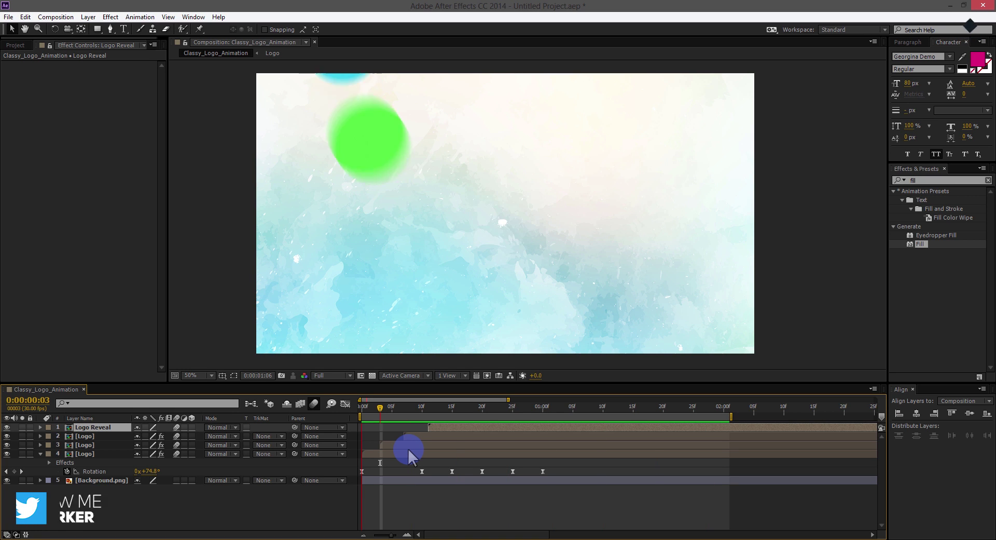
{"action": "key", "text": "space"}
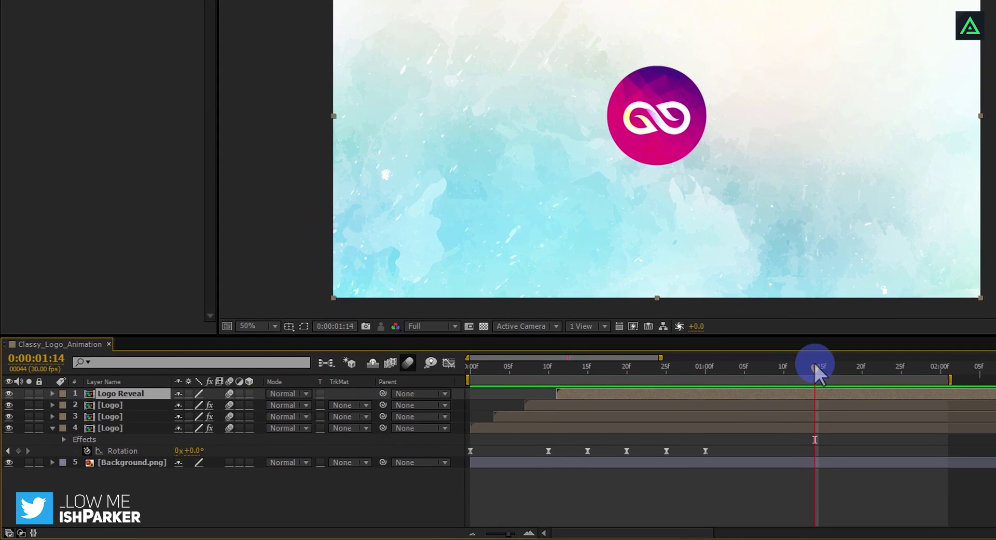
- Split the three coloured Logo layers at 0:00:01:10 and delete their trailing segments
{"action": "mouse_move", "coordinate": [814, 366]}
{"action": "left_mouse_down"}
{"action": "mouse_move", "coordinate": [674, 369]}
{"action": "mouse_move", "coordinate": [807, 370]}
{"action": "left_mouse_up"}
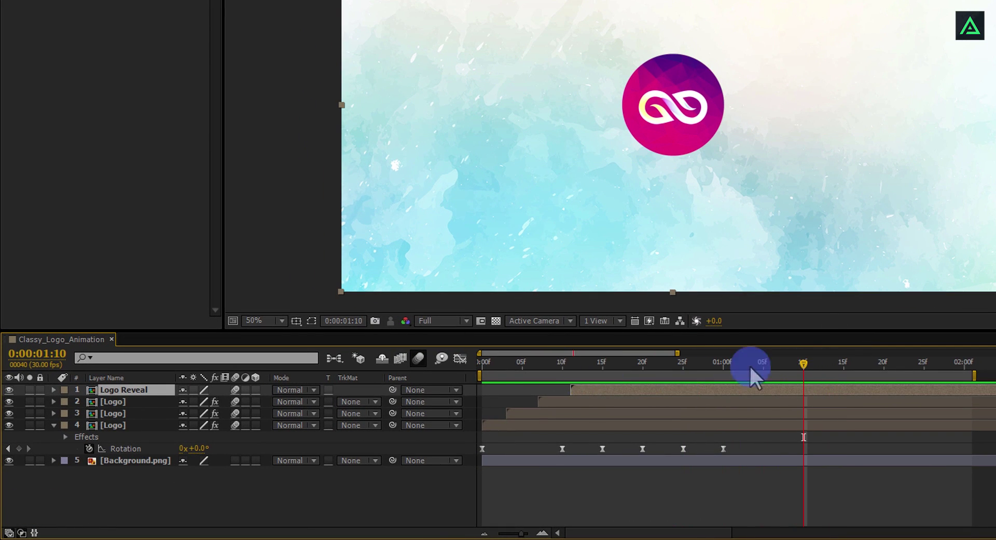
{"action": "left_click", "coordinate": [806, 401]}
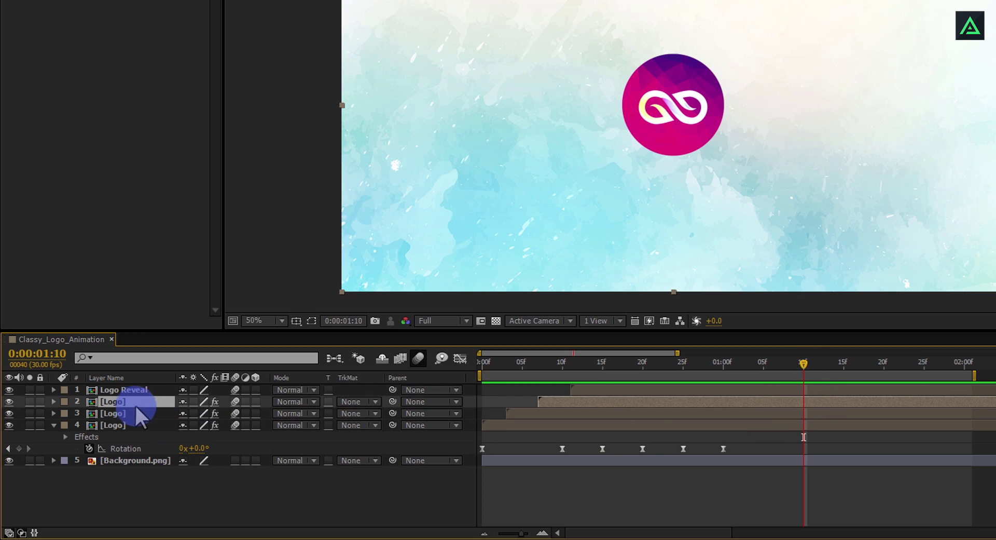
{"action": "left_click", "coordinate": [121, 424], "text": "shift"}
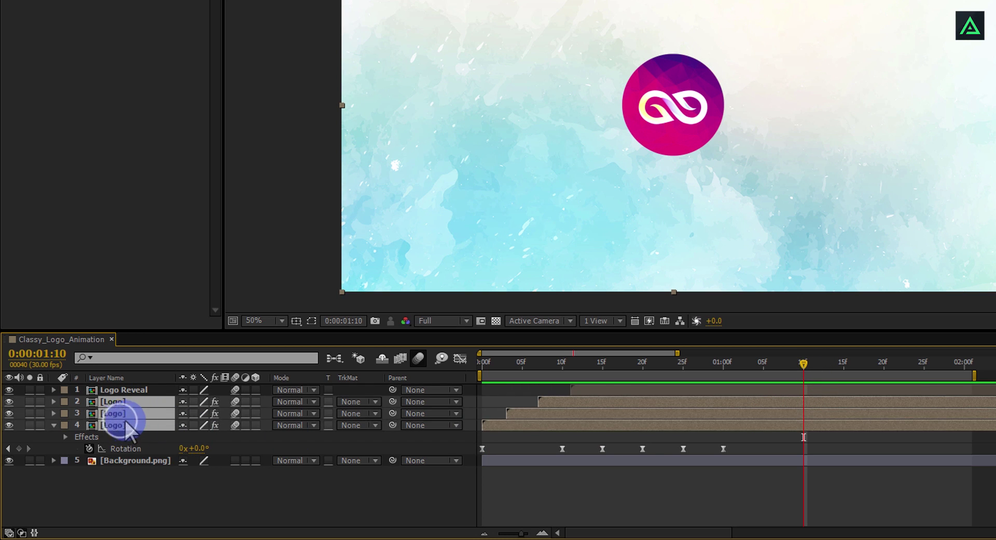
{"action": "key", "text": "ctrl+shift+d"}
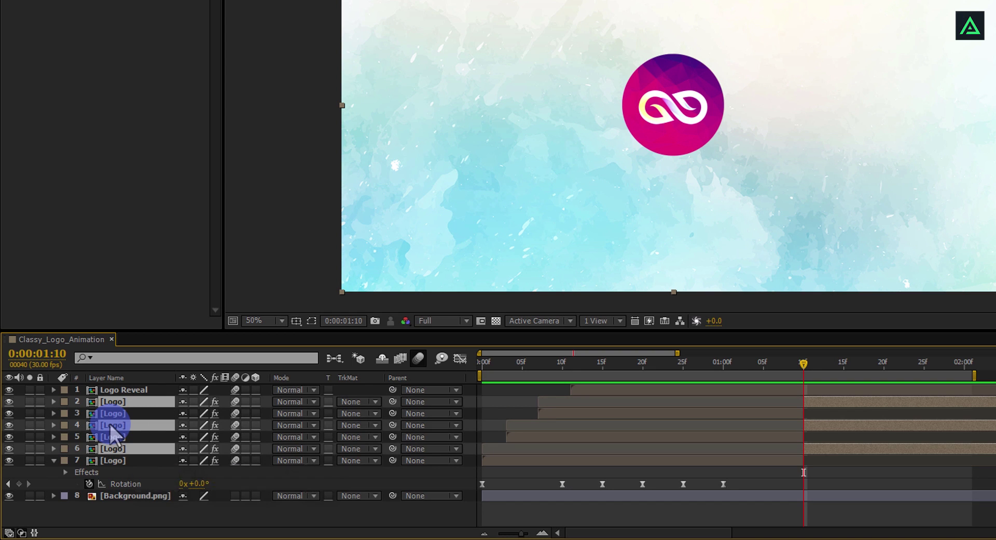
{"action": "key", "text": "Delete"}
{"action": "left_click", "coordinate": [719, 434]}
{"action": "left_click", "coordinate": [803, 404]}
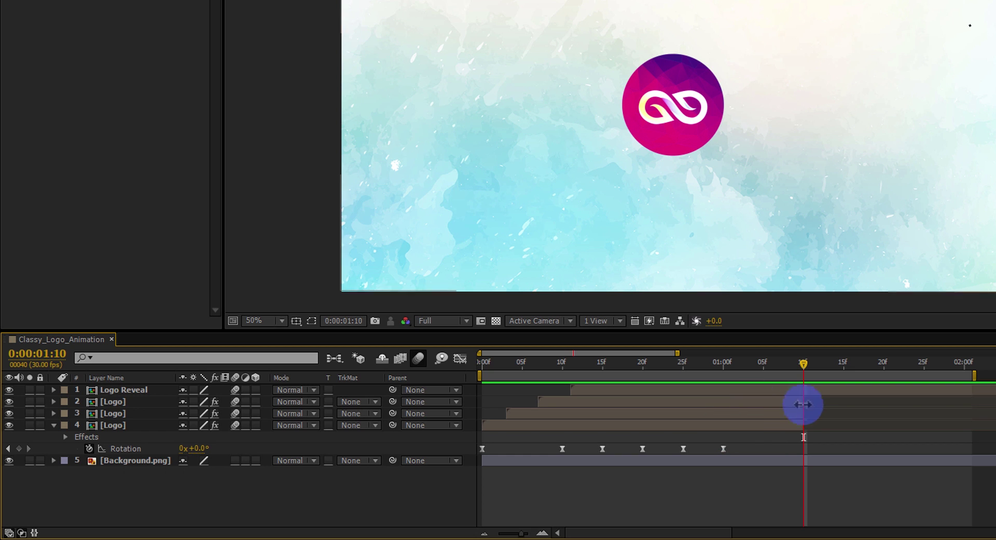
{"action": "left_click_drag", "start_coordinate": [793, 415], "coordinate": [796, 438]}
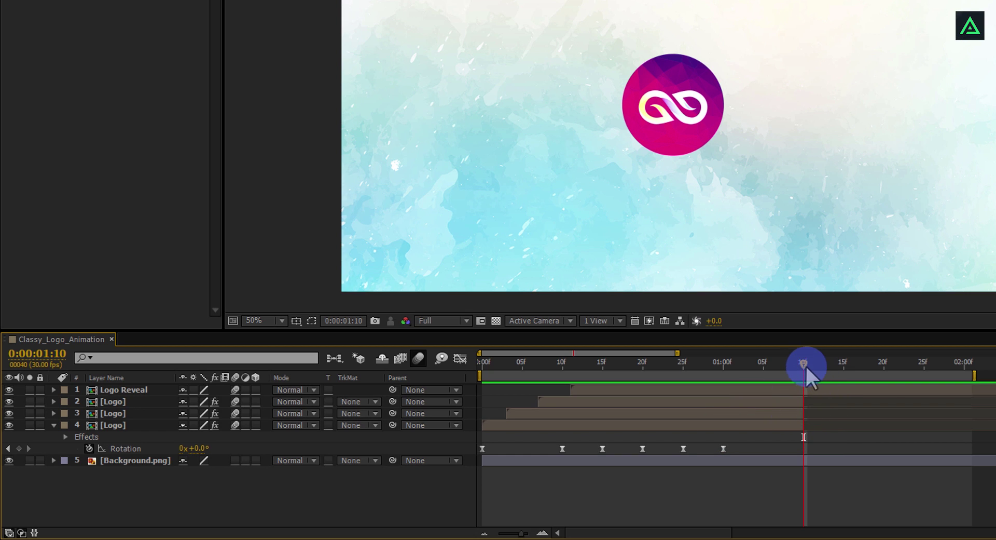
{"action": "mouse_move", "coordinate": [804, 363]}
{"action": "left_mouse_down"}
{"action": "mouse_move", "coordinate": [757, 374]}
{"action": "mouse_move", "coordinate": [820, 380]}
{"action": "mouse_move", "coordinate": [758, 382]}
{"action": "mouse_move", "coordinate": [807, 380]}
{"action": "left_mouse_up"}
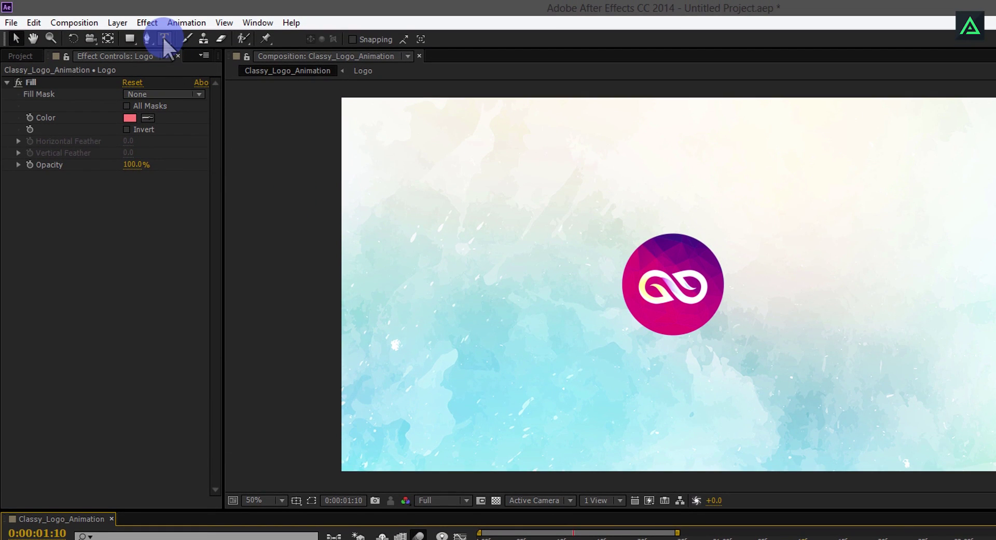
- Create an IVONA text layer and place it beneath the logo
{"action": "left_click", "coordinate": [164, 38]}
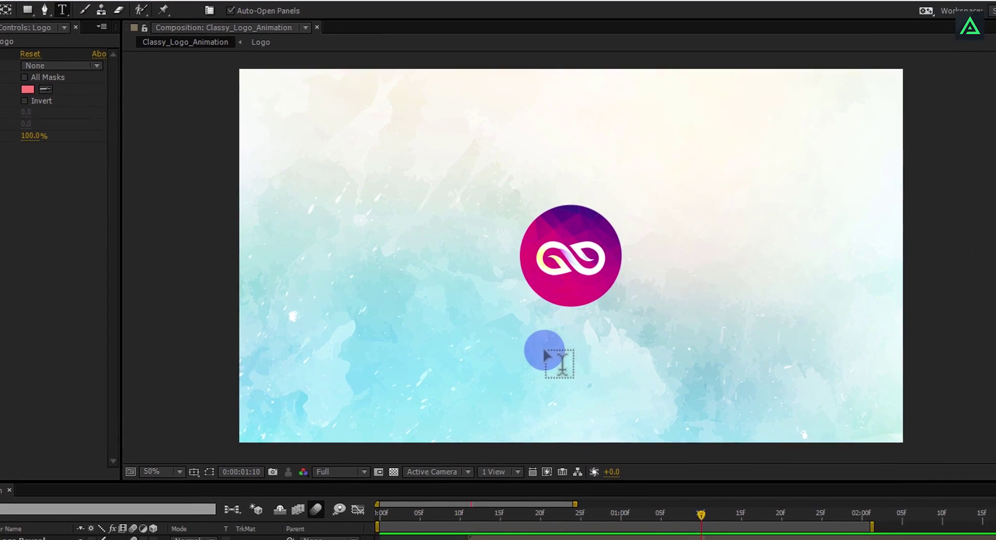
{"action": "left_click", "coordinate": [534, 348]}
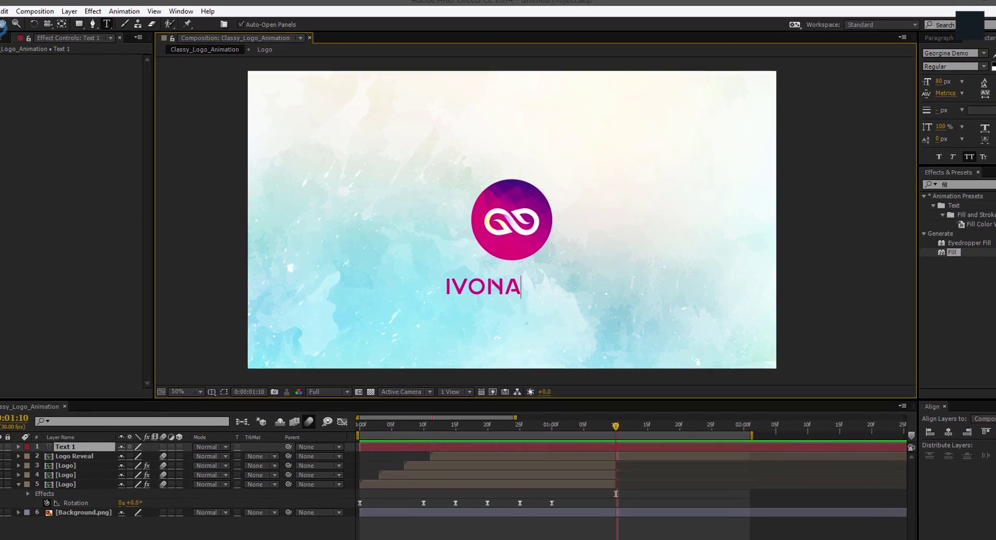
{"action": "left_click", "coordinate": [2, 24]}
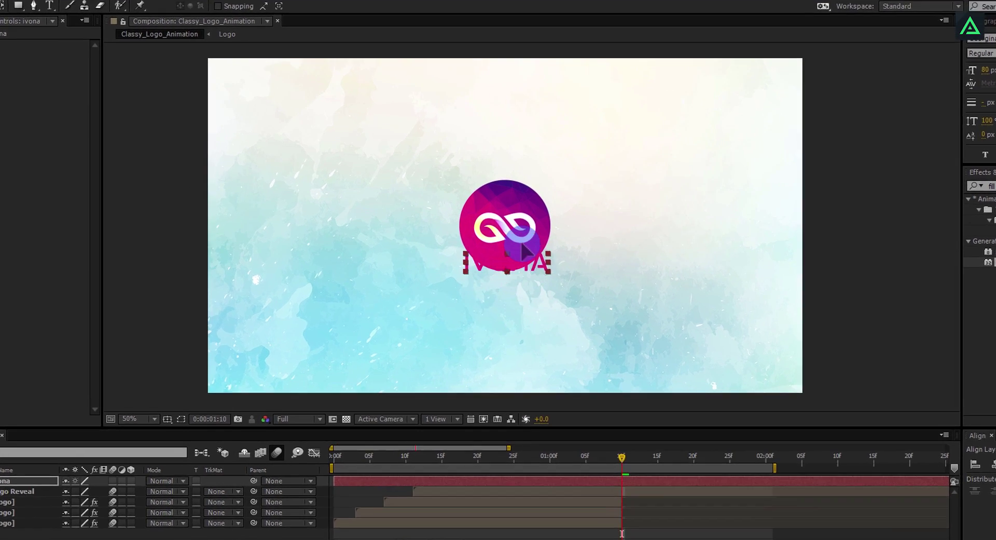
{"action": "left_click_drag", "start_coordinate": [526, 280], "coordinate": [520, 220]}
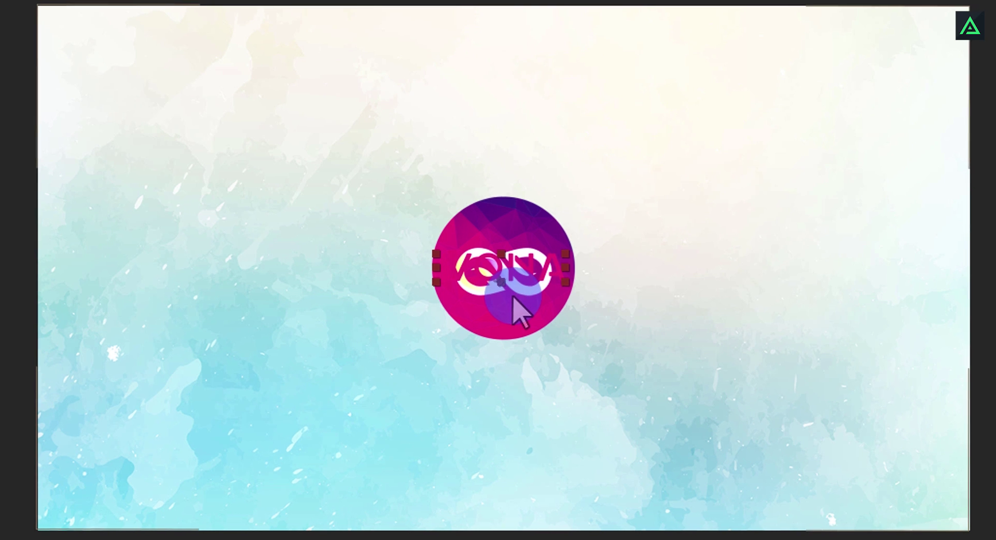
{"action": "left_click_drag", "start_coordinate": [518, 293], "coordinate": [758, 253]}
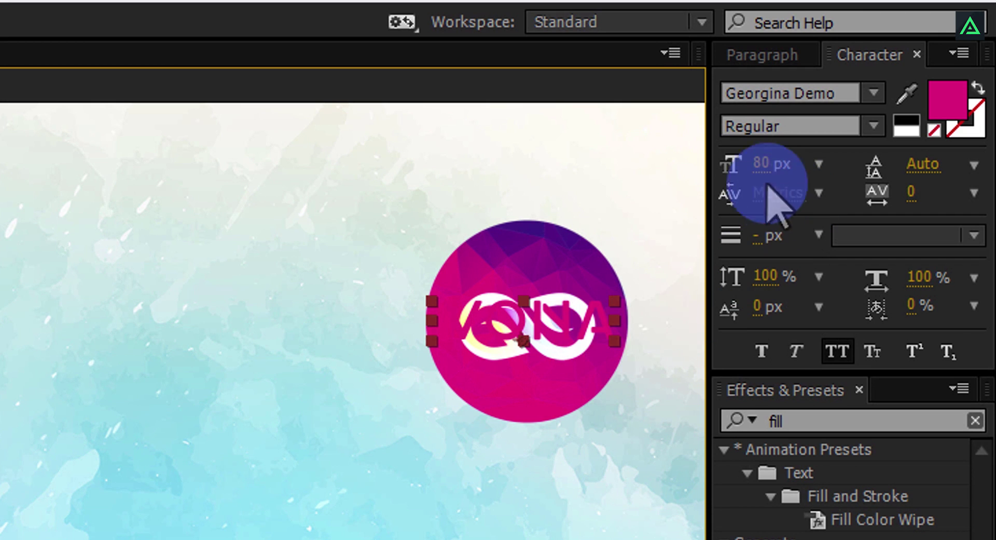
- Reduce the IVONA text to 77 px and centre it horizontally in the frame
{"action": "left_click_drag", "start_coordinate": [760, 164], "coordinate": [729, 196]}
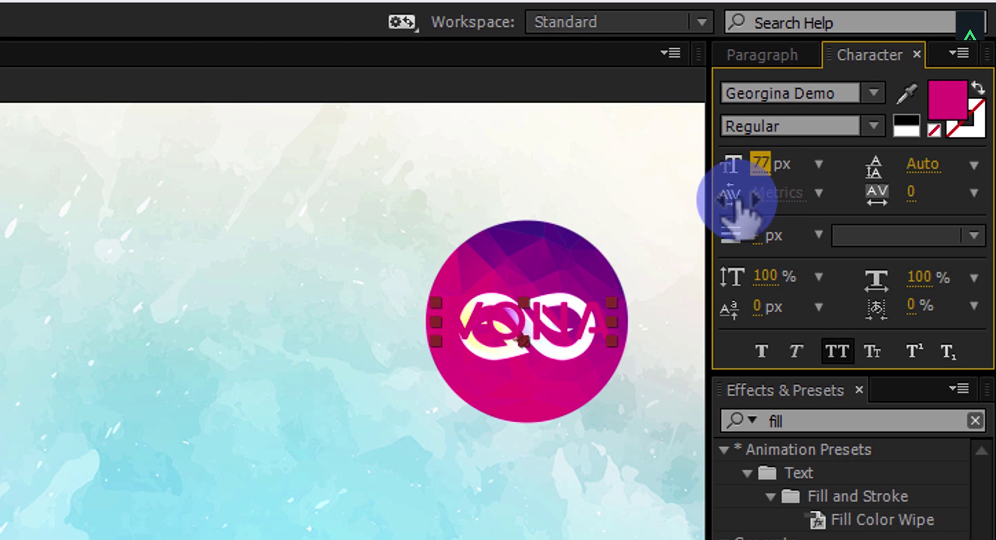
{"action": "left_click", "coordinate": [597, 311]}
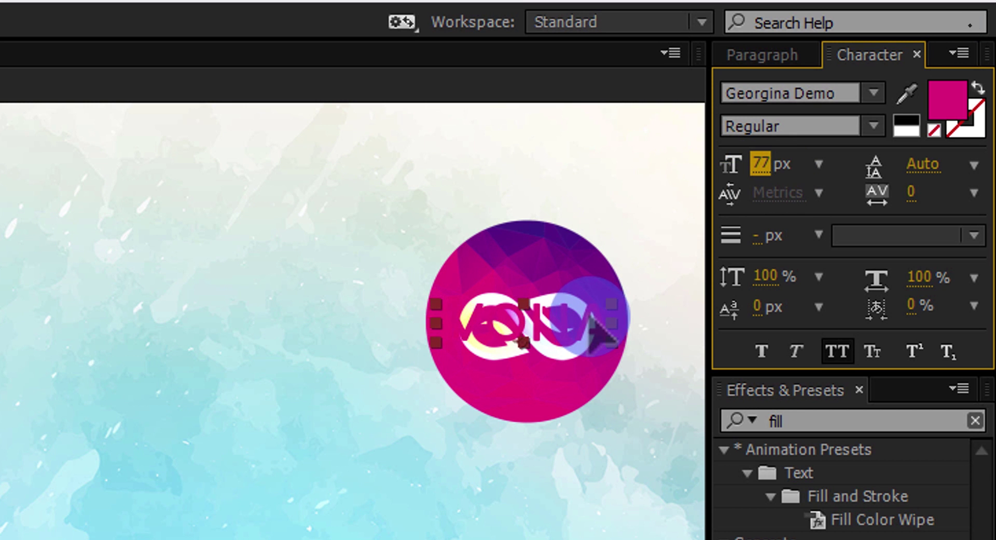
{"action": "left_click", "coordinate": [596, 341]}
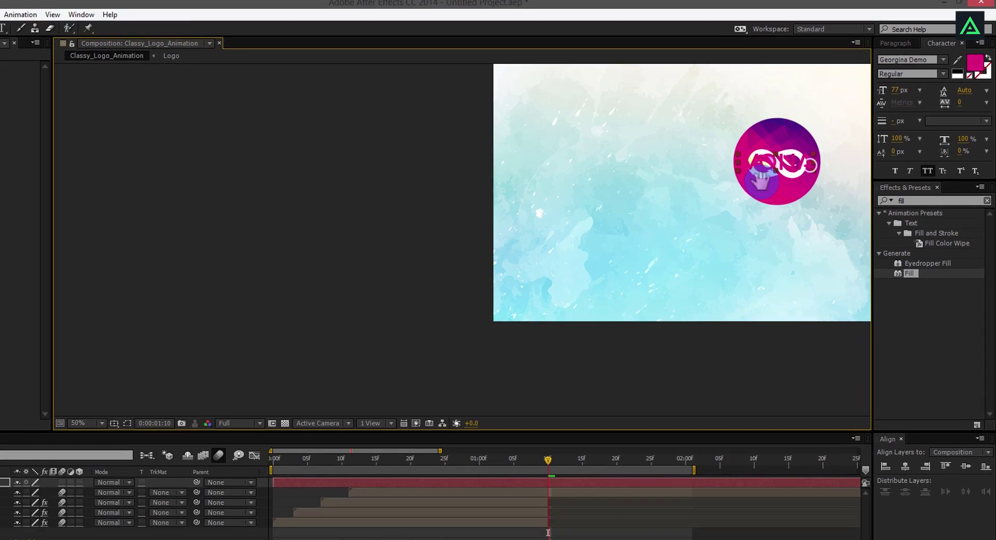
{"action": "left_click_drag", "start_coordinate": [761, 179], "coordinate": [438, 241]}
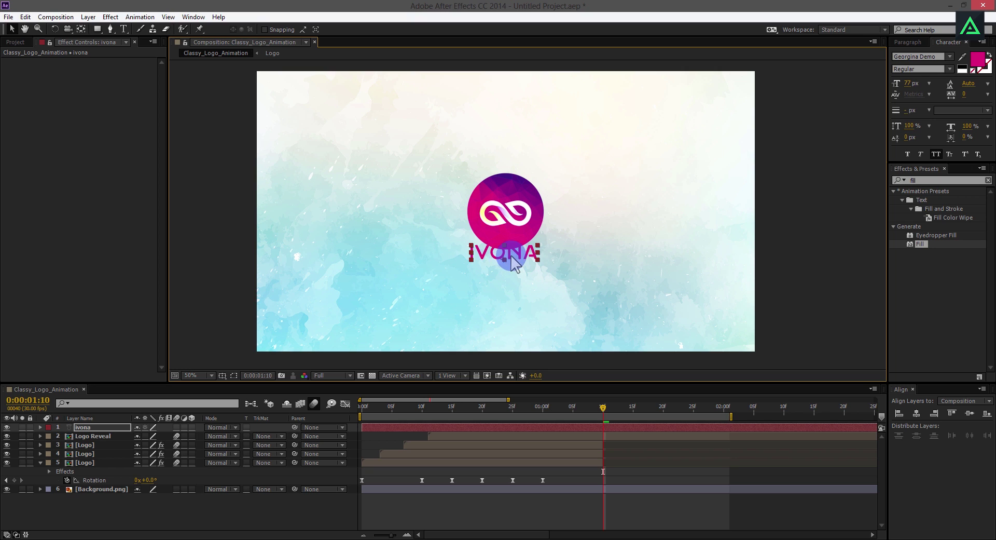
{"action": "left_click", "coordinate": [916, 413]}
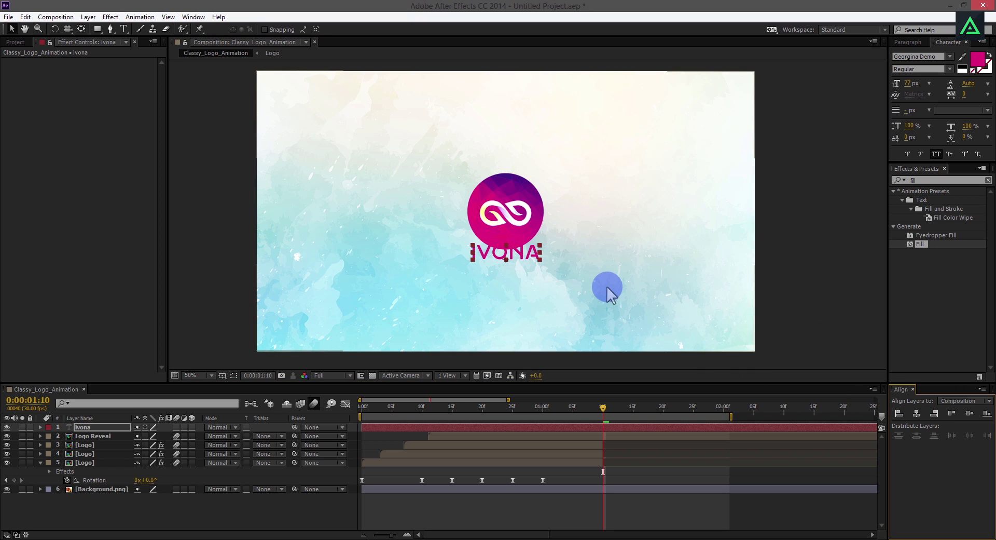
{"action": "left_click", "coordinate": [603, 407]}
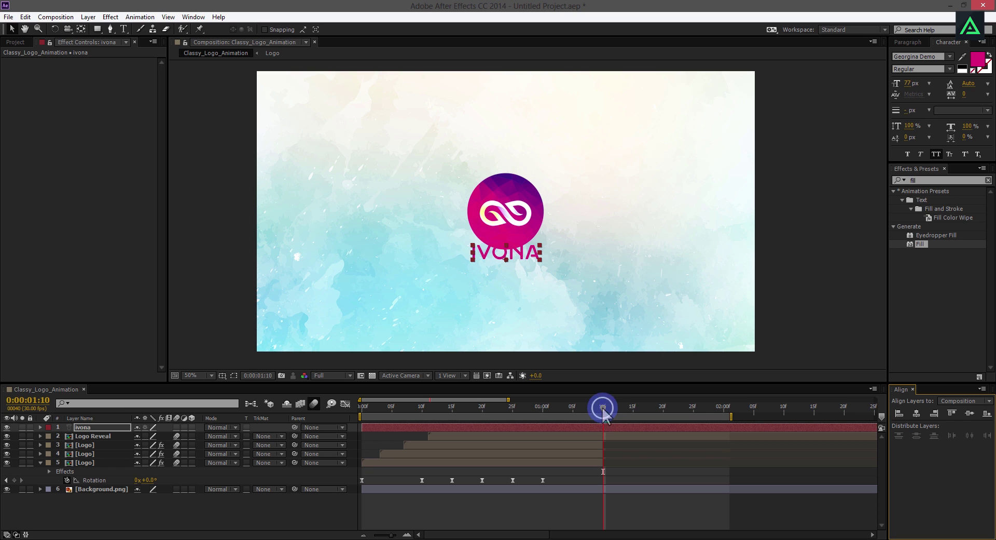
{"action": "left_click_drag", "start_coordinate": [603, 408], "coordinate": [659, 432]}
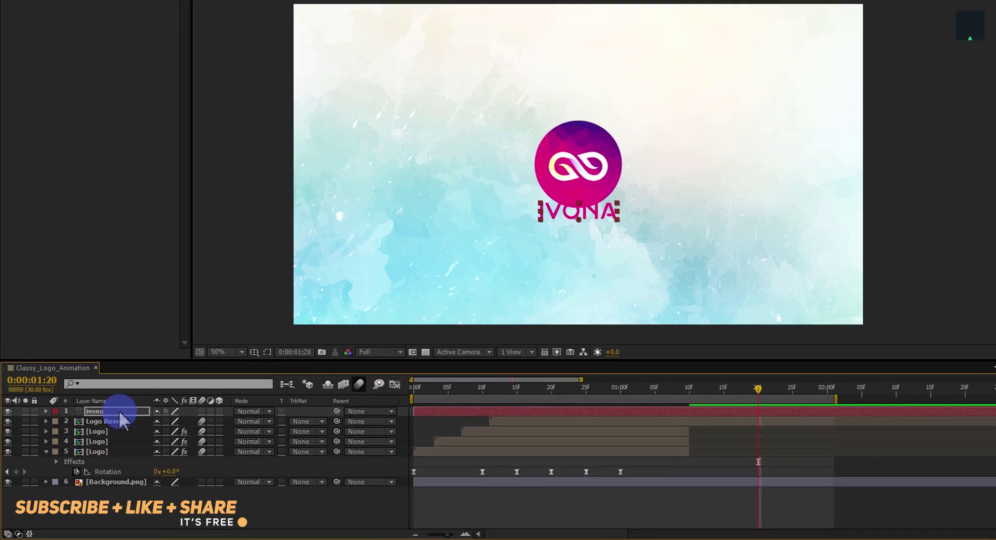
- Keyframe ivona's Position at 1:20 in place and at 1:10 raised up under the logo
{"action": "key", "text": "p"}
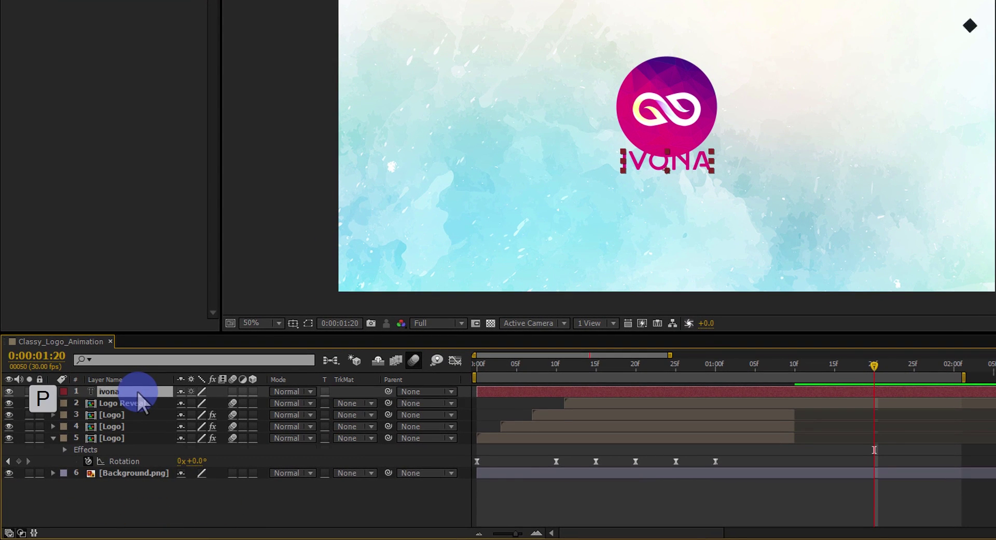
{"action": "left_click", "coordinate": [88, 402]}
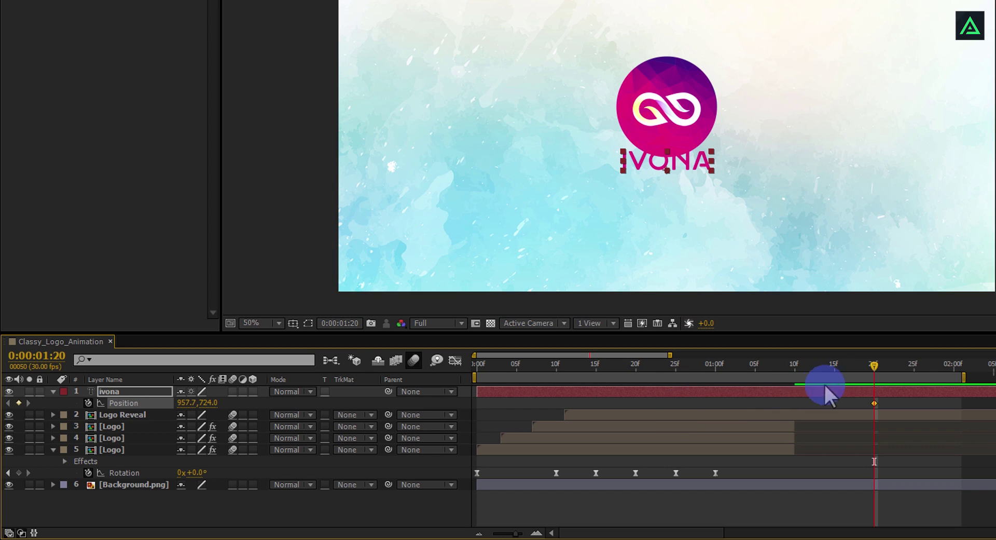
{"action": "left_click_drag", "start_coordinate": [876, 366], "coordinate": [836, 366]}
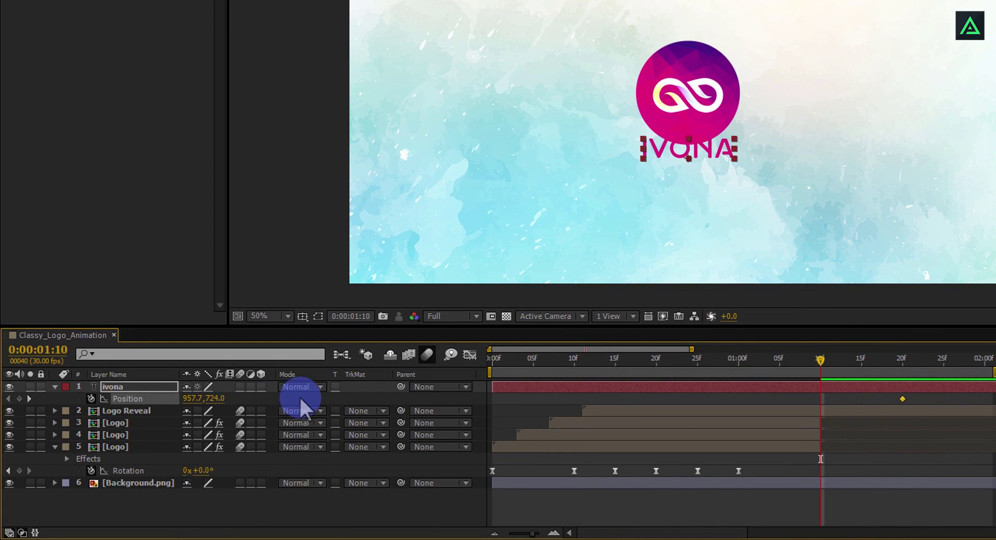
{"action": "left_click_drag", "start_coordinate": [214, 399], "coordinate": [140, 410]}
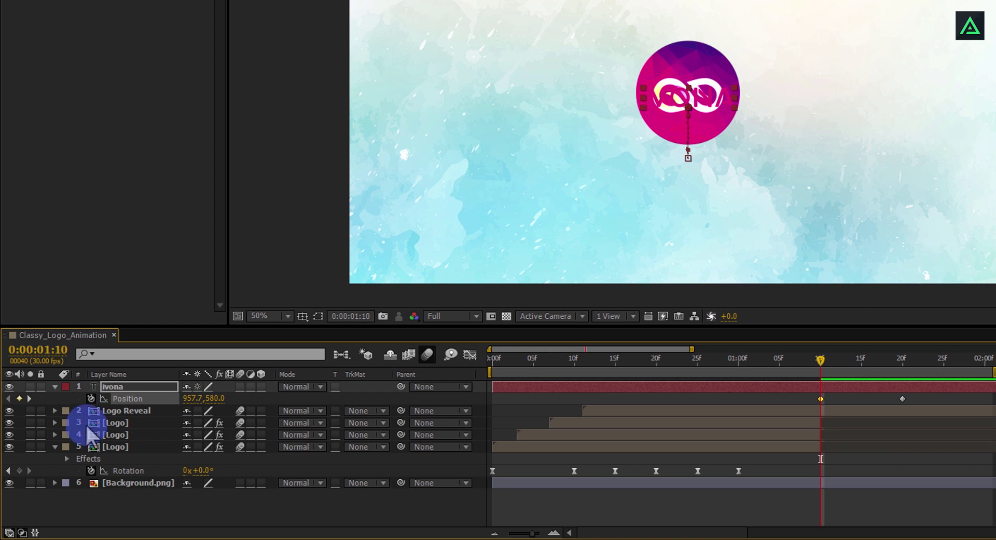
{"action": "left_click_drag", "start_coordinate": [91, 434], "coordinate": [155, 430]}
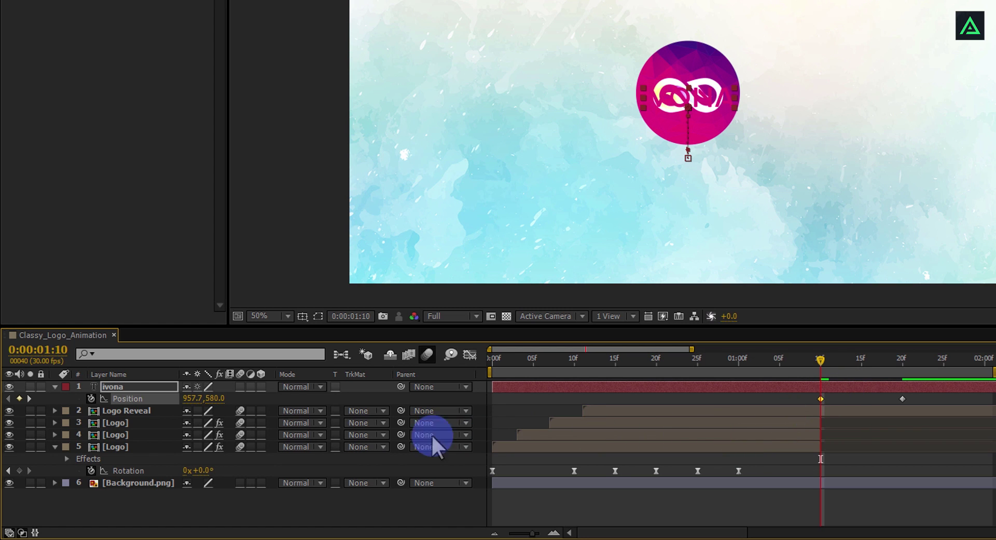
- Keyframe Logo Reveal's Position at 1:10 and raise the logo higher at 1:20
{"action": "left_click", "coordinate": [150, 411]}
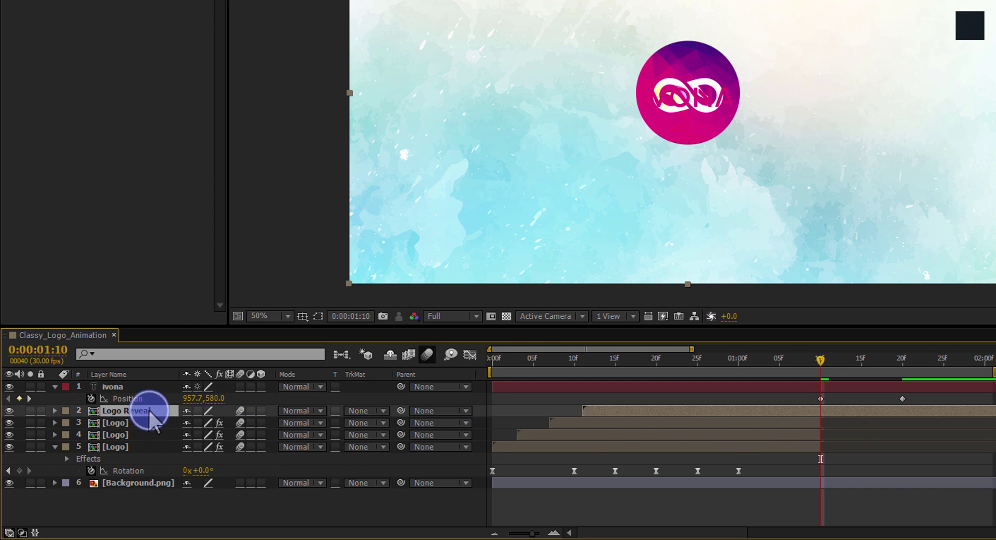
{"action": "key", "text": "p"}
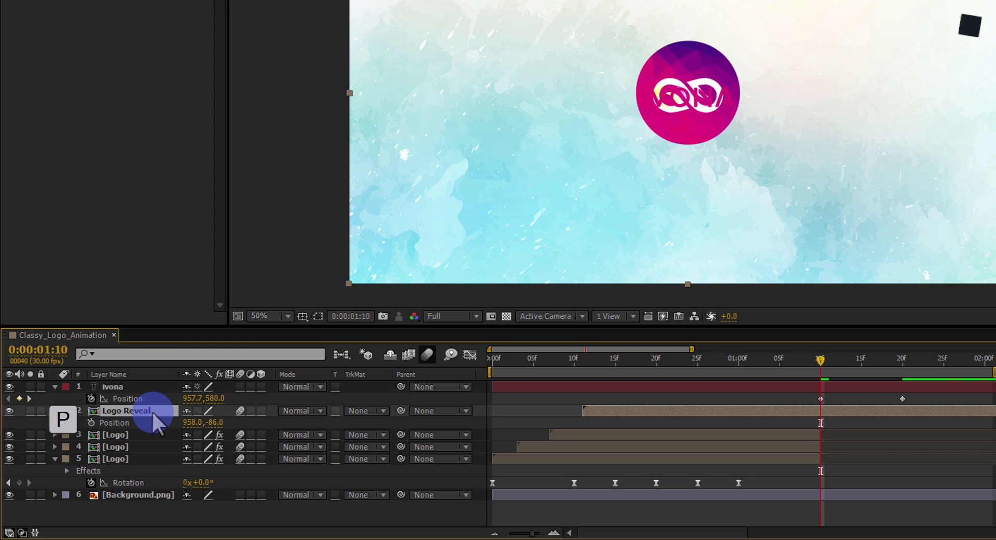
{"action": "left_click", "coordinate": [116, 423]}
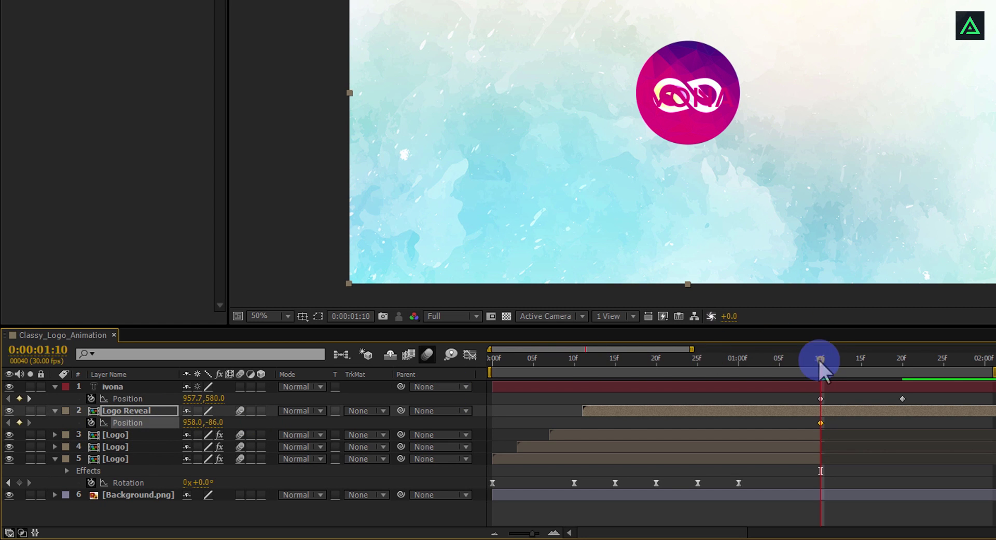
{"action": "left_click_drag", "start_coordinate": [820, 359], "coordinate": [902, 372]}
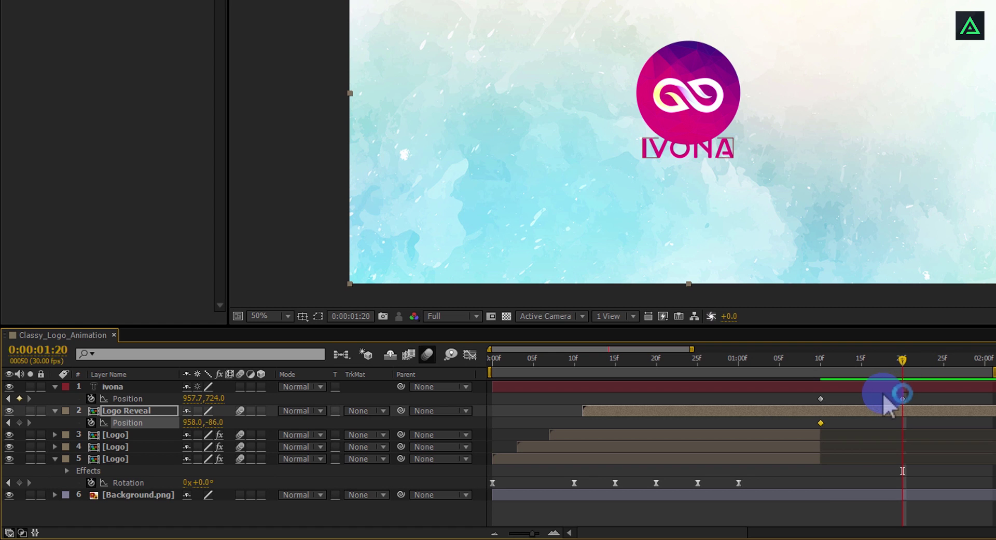
{"action": "left_click_drag", "start_coordinate": [215, 422], "coordinate": [159, 438]}
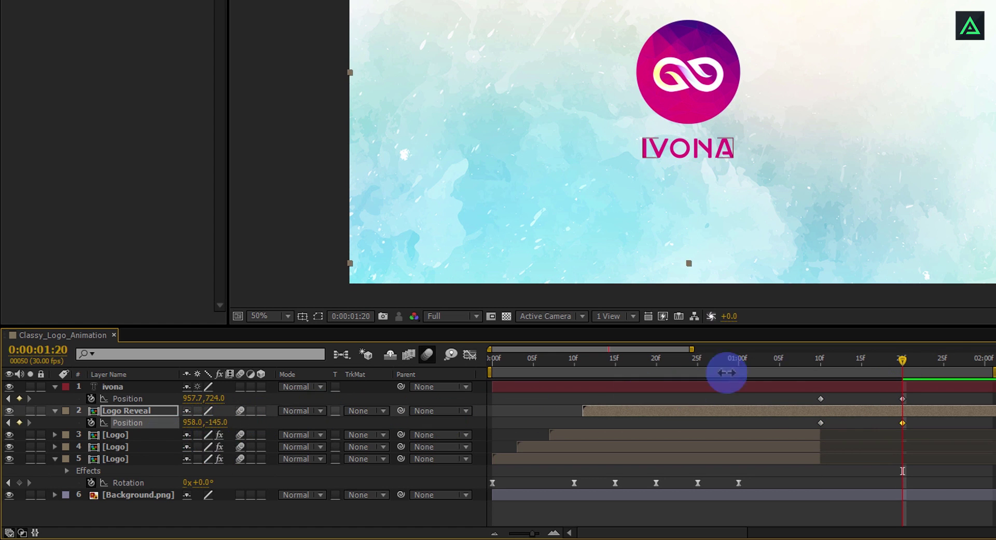
{"action": "left_click_drag", "start_coordinate": [823, 357], "coordinate": [891, 396]}
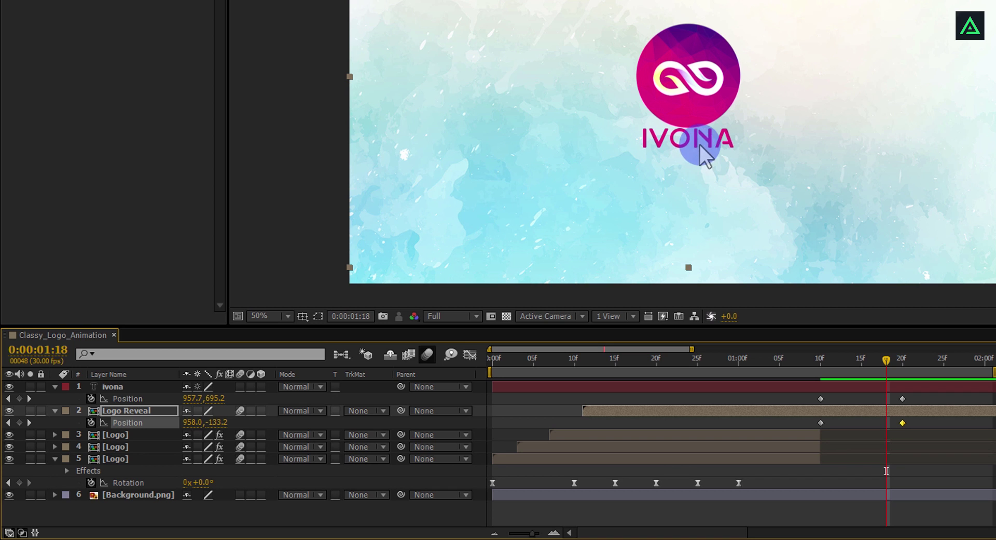
- Move ivona below Logo Reveal and apply Easy Ease (F9) to all four Position keyframes
{"action": "left_click", "coordinate": [114, 387]}
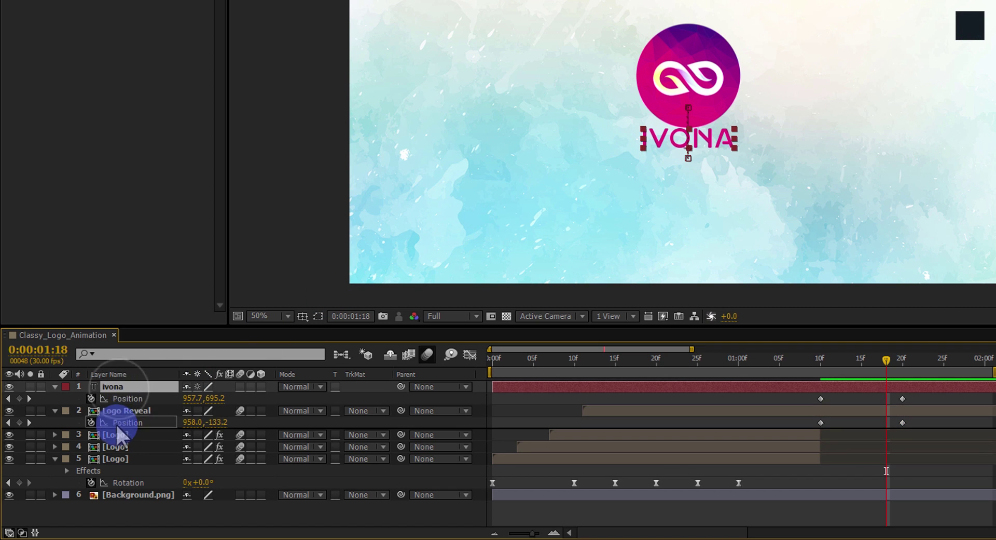
{"action": "left_click_drag", "start_coordinate": [119, 435], "coordinate": [147, 434]}
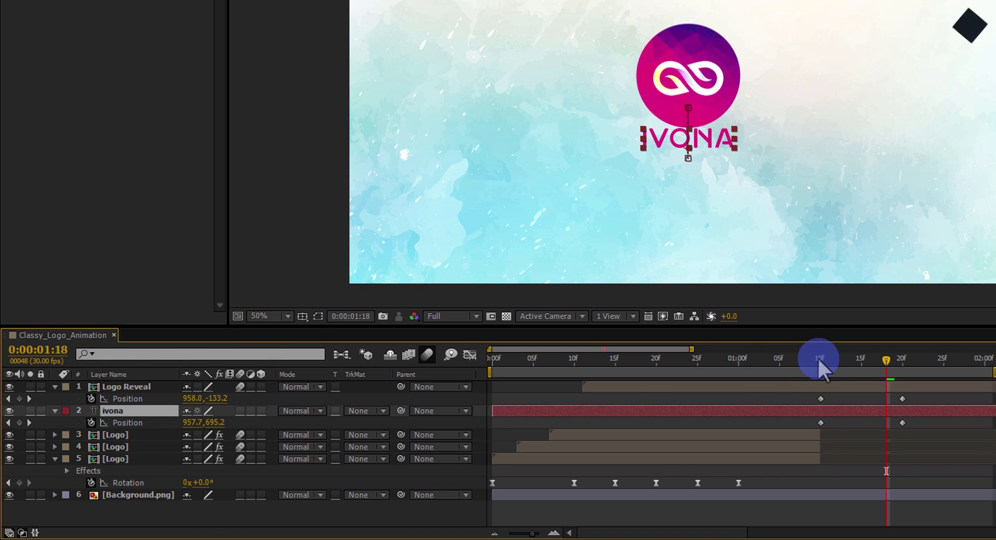
{"action": "left_click_drag", "start_coordinate": [803, 395], "coordinate": [926, 432]}
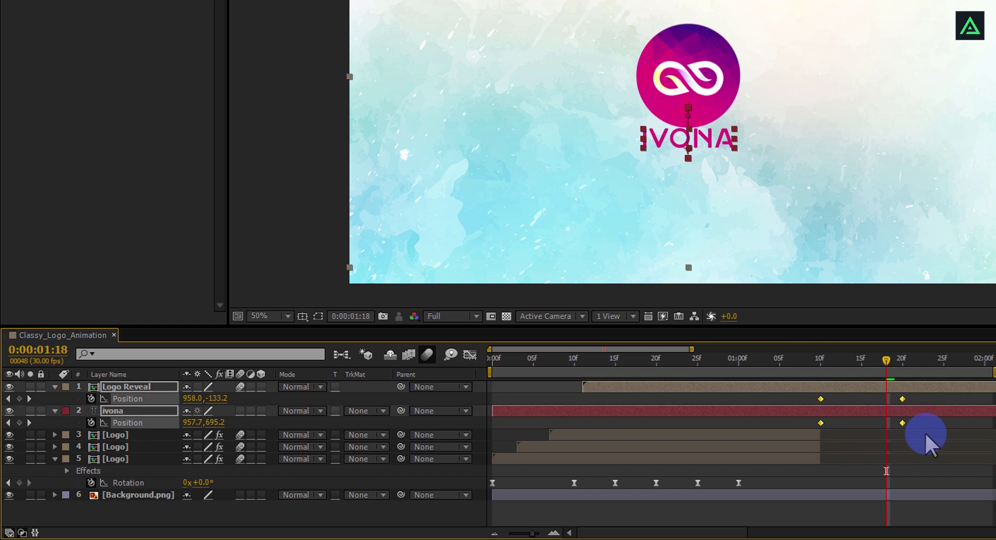
{"action": "key", "text": "F9"}
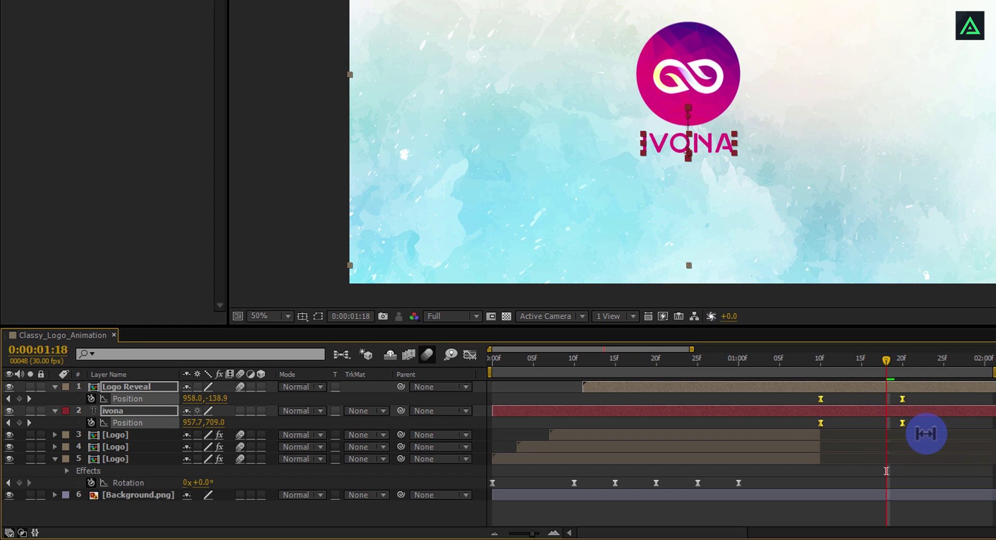
{"action": "left_click", "coordinate": [901, 366]}
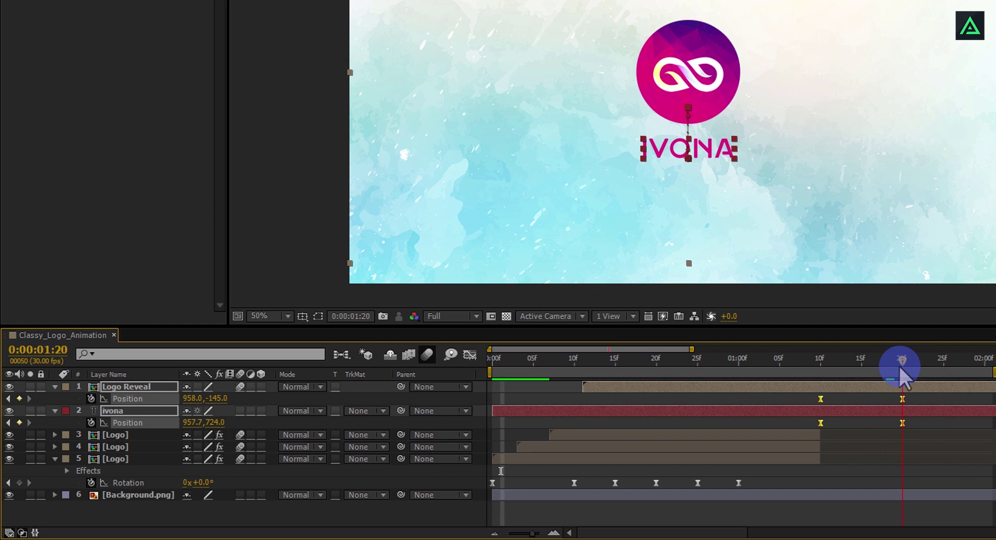
{"action": "left_click_drag", "start_coordinate": [901, 366], "coordinate": [824, 367]}
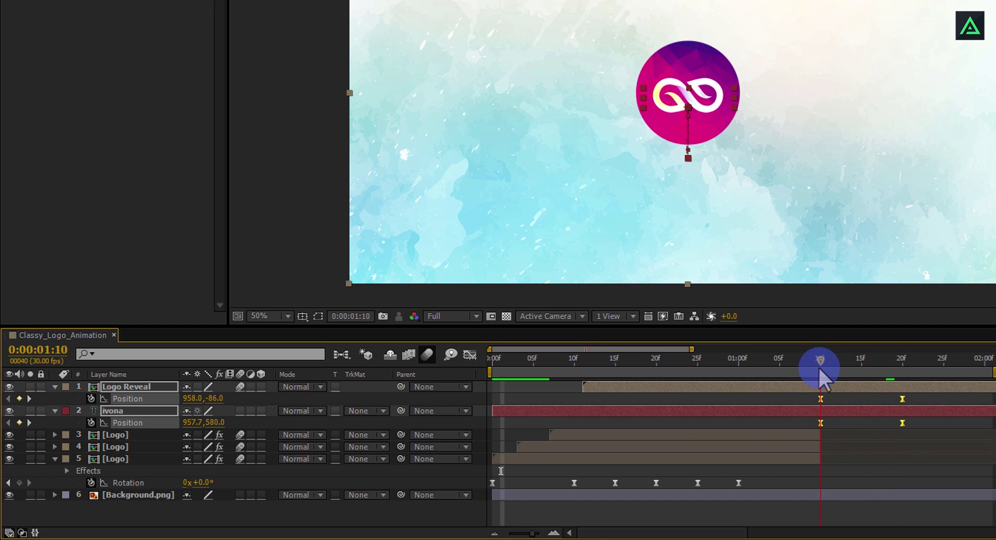
{"action": "left_click", "coordinate": [701, 411]}
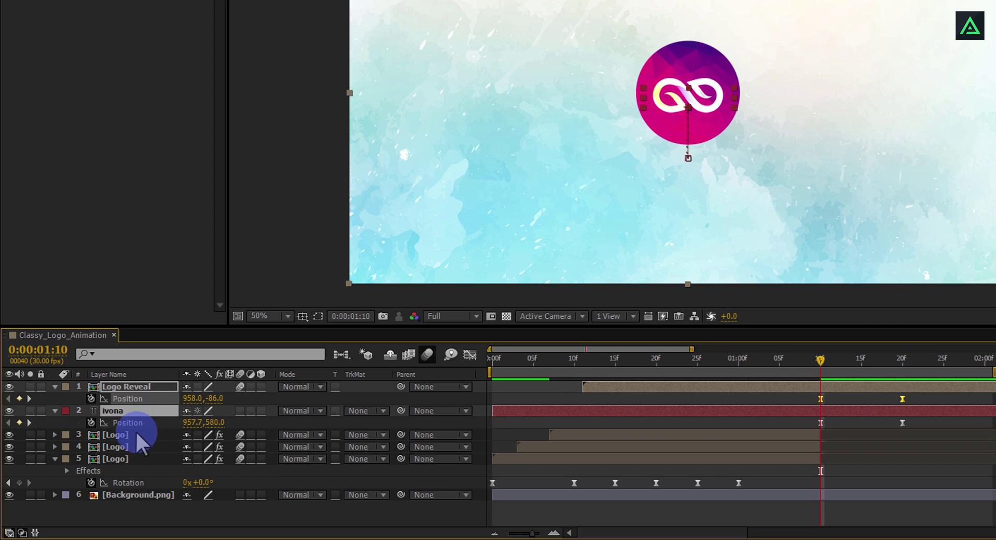
- Trim the ivona layer's in-point to 1:10
{"action": "left_click", "coordinate": [137, 435]}
{"action": "left_click", "coordinate": [133, 411]}
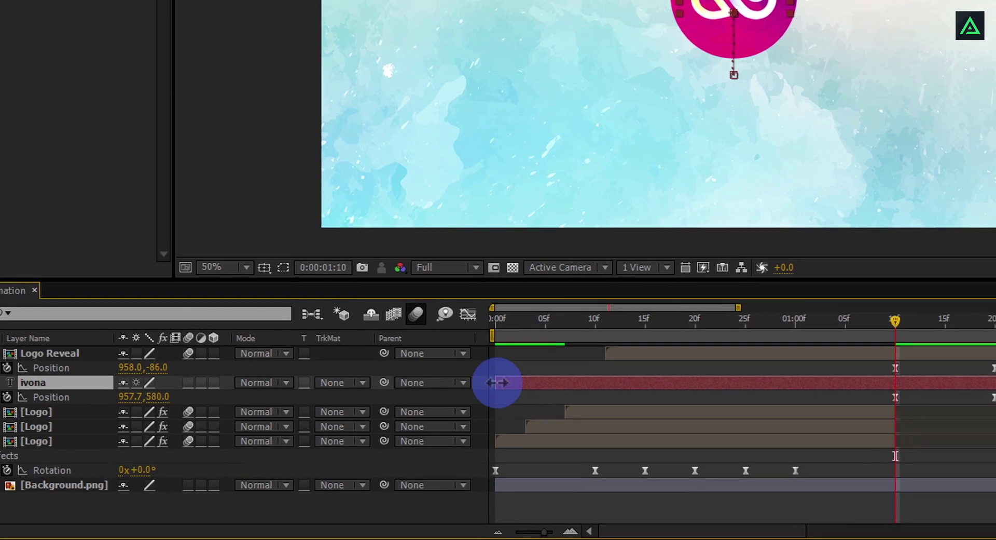
{"action": "left_click_drag", "start_coordinate": [510, 382], "coordinate": [683, 392]}
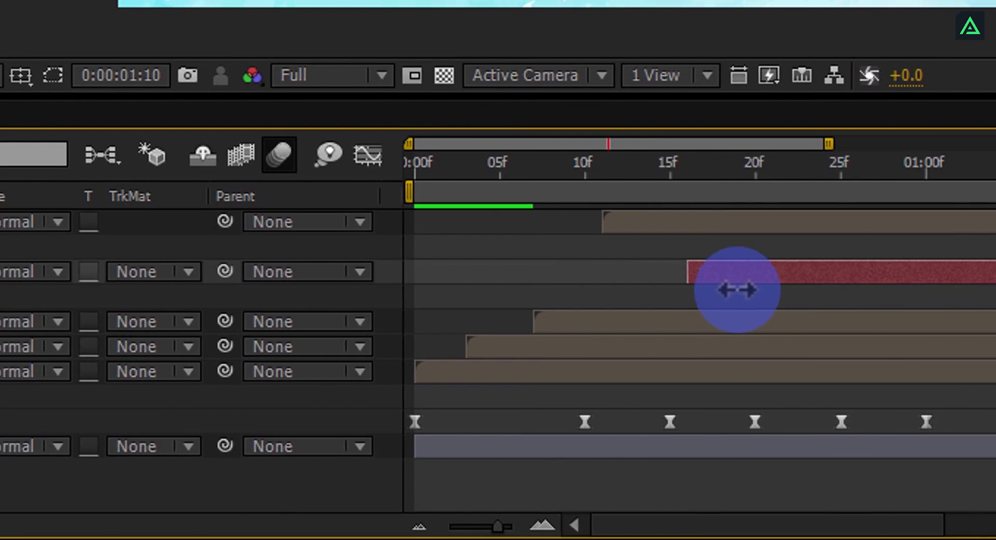
{"action": "left_click_drag", "start_coordinate": [737, 290], "coordinate": [812, 291]}
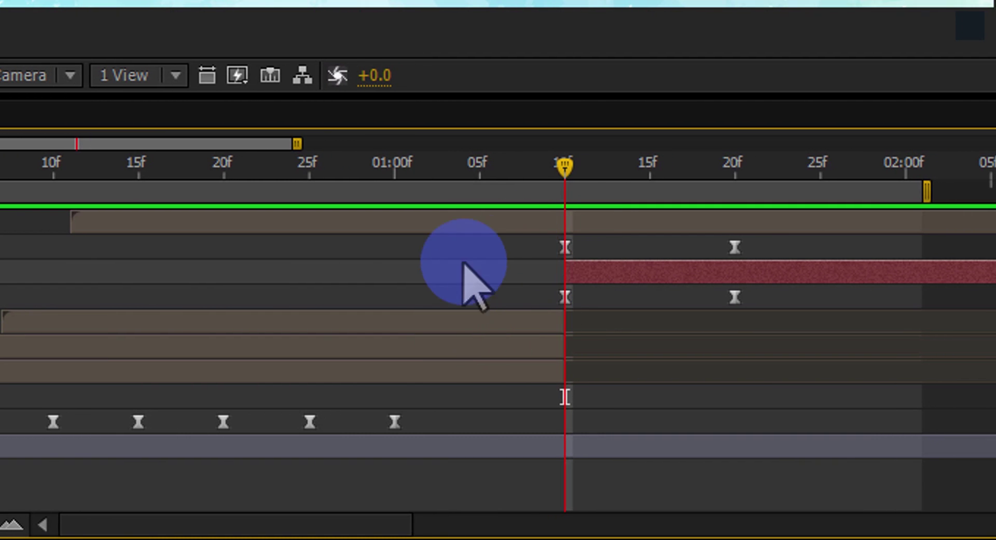
{"action": "left_click_drag", "start_coordinate": [565, 165], "coordinate": [735, 208]}
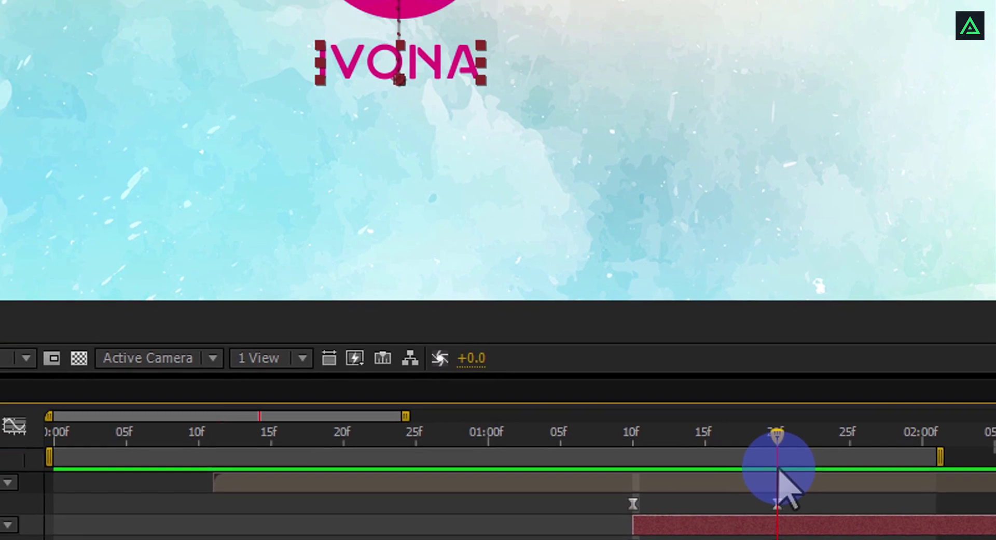